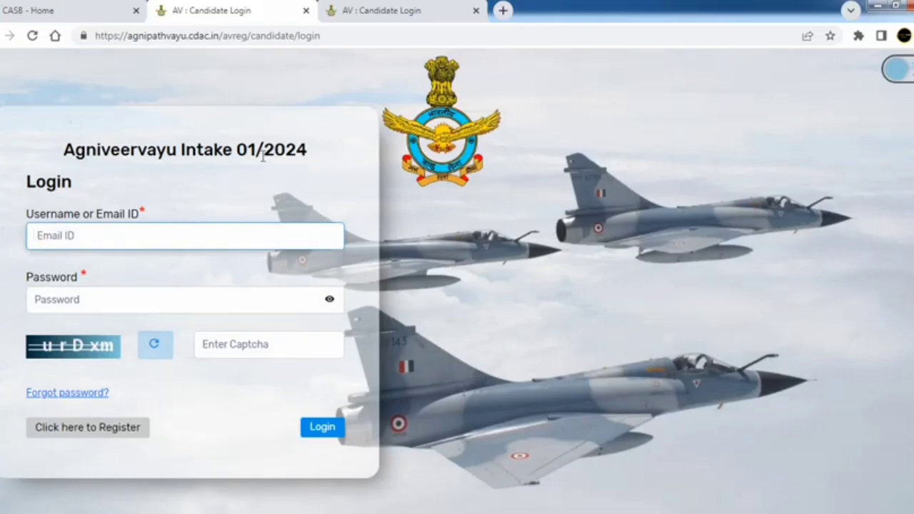
- Open the candidate registration form for Agniveervayu Intake 01/2024
{"action": "left_click_drag", "start_coordinate": [308, 150], "coordinate": [256, 150]}
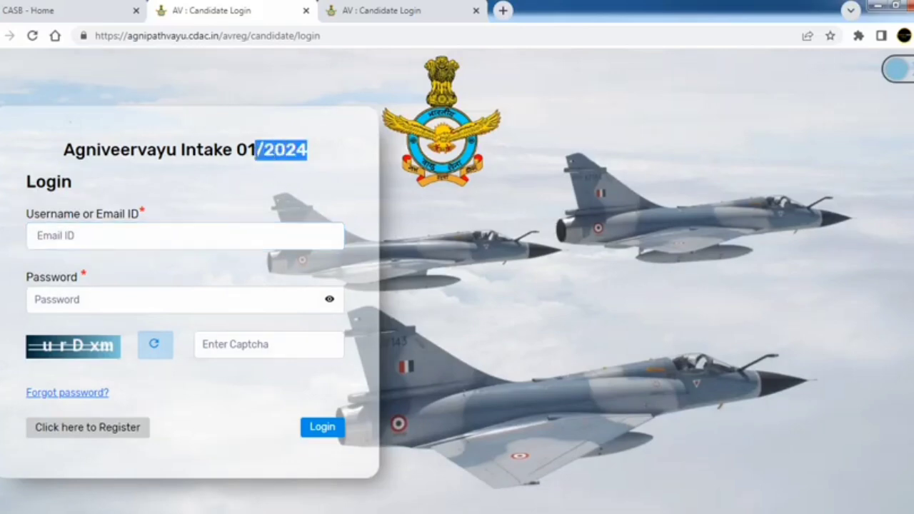
{"action": "left_click", "coordinate": [281, 197]}
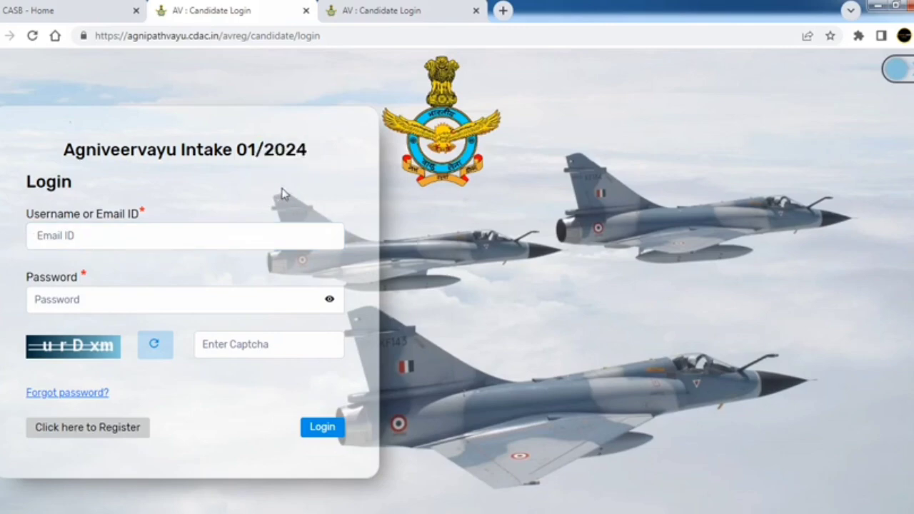
{"action": "left_click_drag", "start_coordinate": [237, 151], "coordinate": [310, 152]}
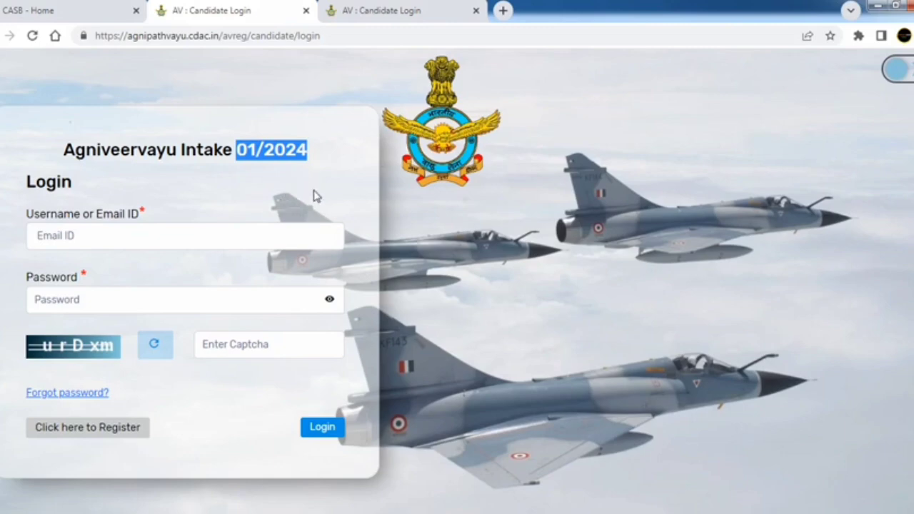
{"action": "left_click", "coordinate": [314, 179]}
{"action": "left_click_drag", "start_coordinate": [238, 151], "coordinate": [315, 164]}
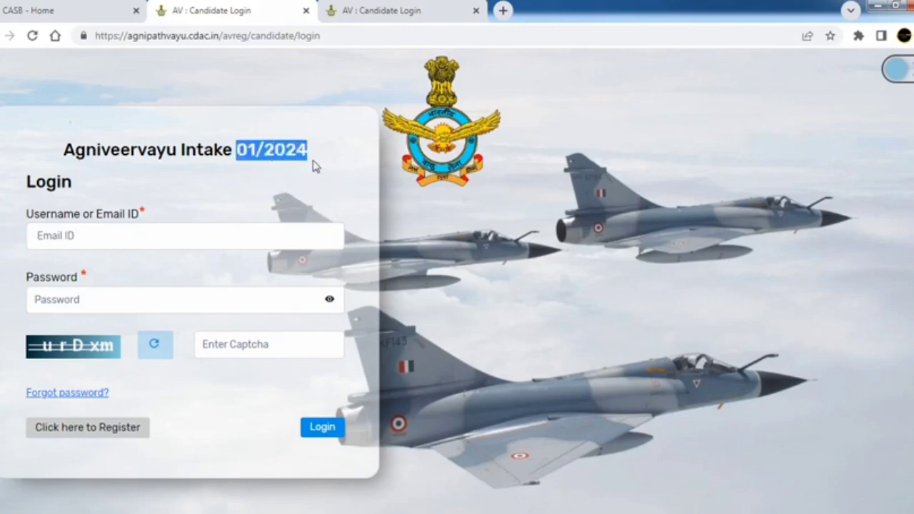
{"action": "left_click", "coordinate": [146, 430]}
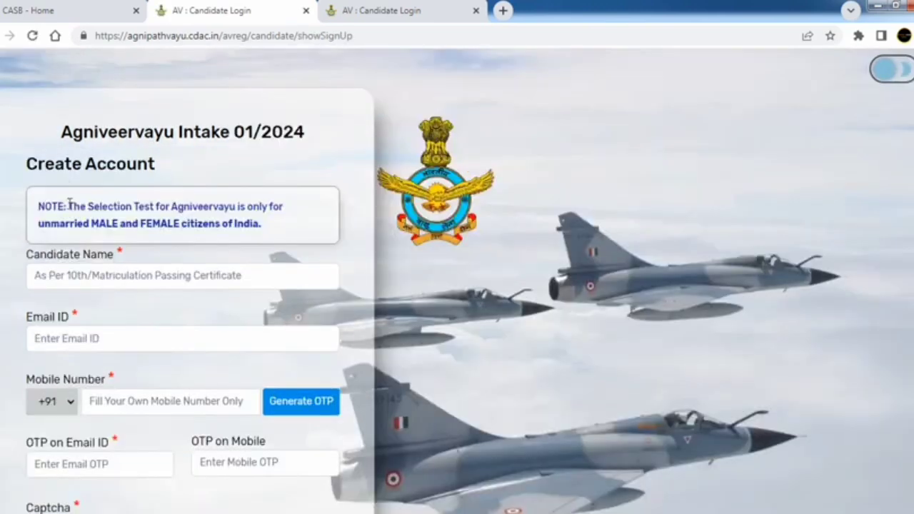
- Go through the Create Account form's candidate name, e-mail, mobile number and OTP fields
{"action": "left_click", "coordinate": [132, 278]}
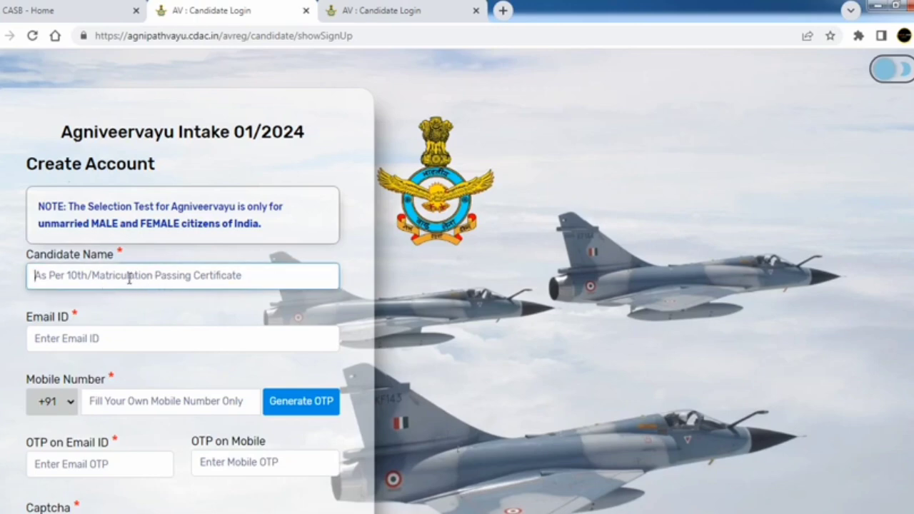
{"action": "scroll", "coordinate": [129, 279], "scroll_direction": "down", "scroll_amount": 2}
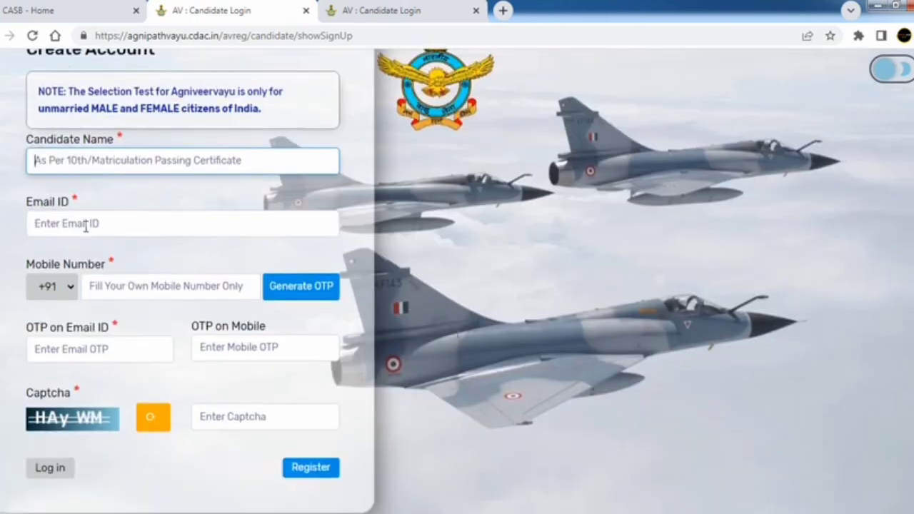
{"action": "left_click", "coordinate": [86, 227]}
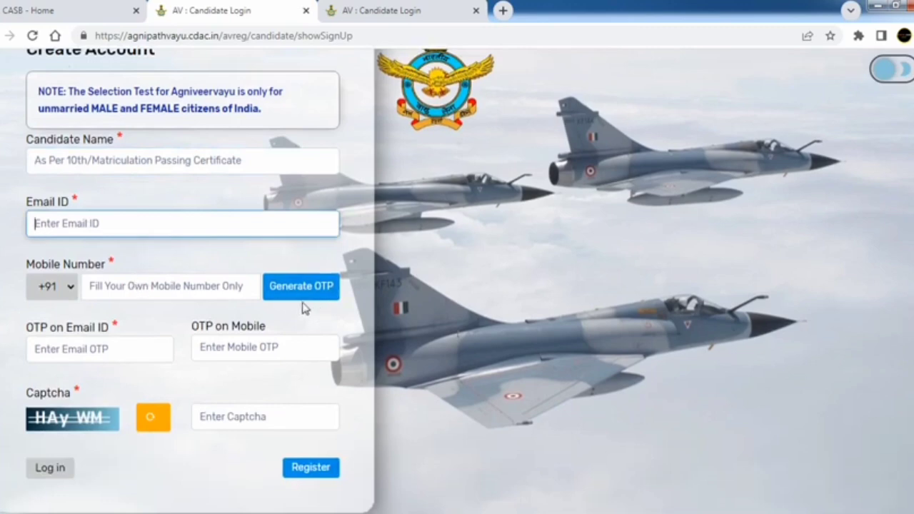
{"action": "left_click", "coordinate": [253, 353]}
{"action": "left_click", "coordinate": [125, 350]}
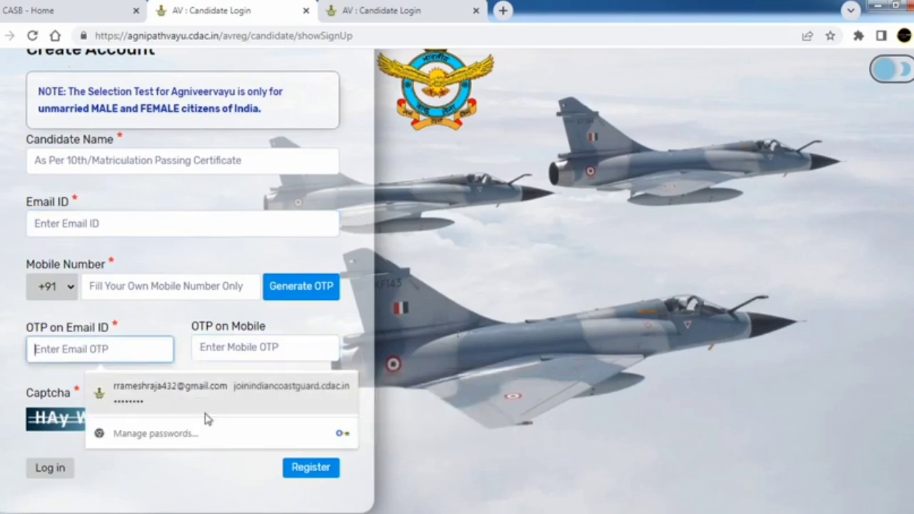
{"action": "left_click", "coordinate": [342, 457]}
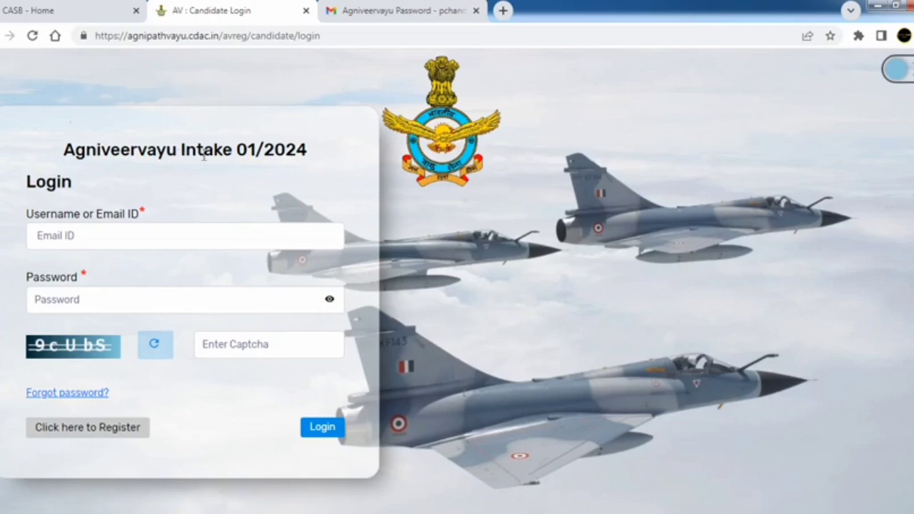
- Look over the username and password fields of the candidate login form
{"action": "left_click", "coordinate": [120, 234]}
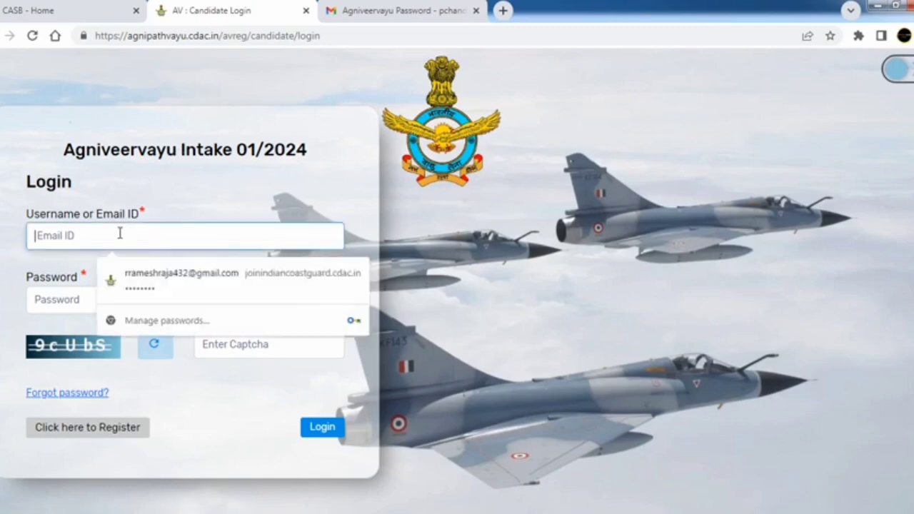
{"action": "left_click", "coordinate": [80, 299]}
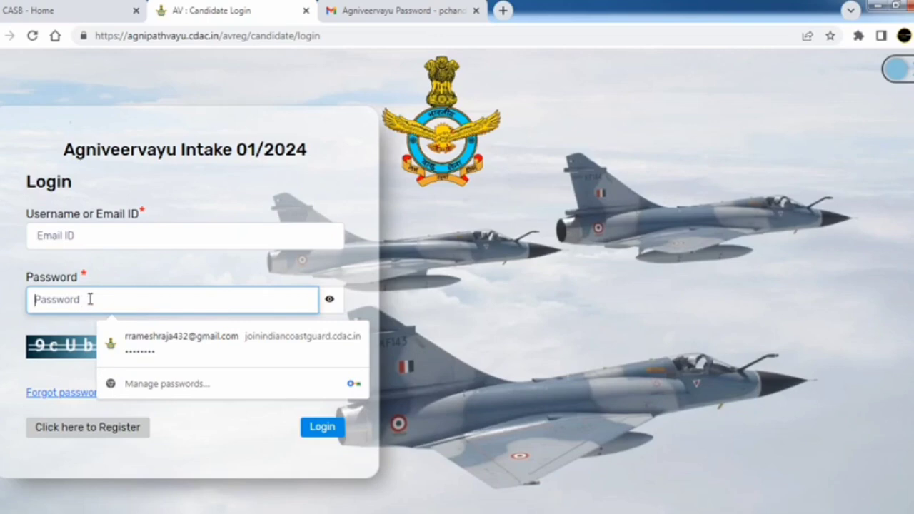
{"action": "left_click", "coordinate": [240, 413]}
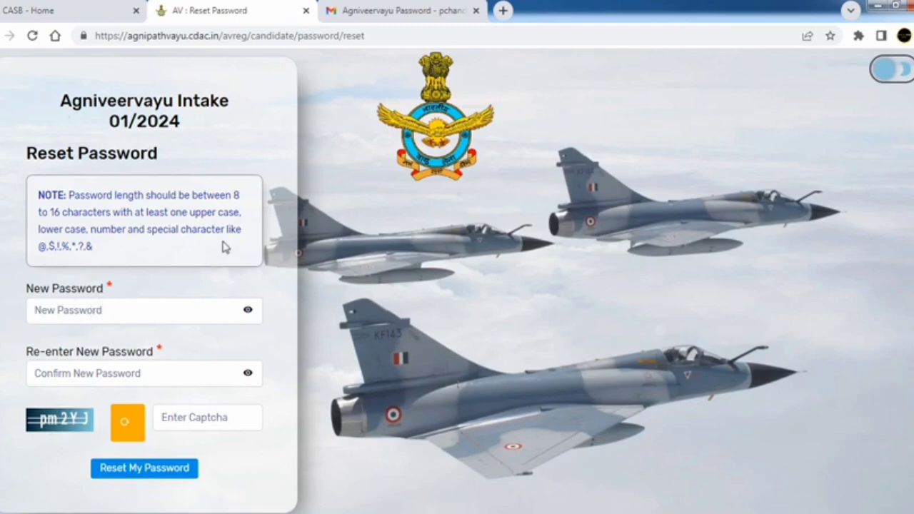
- Review the password rules and the confirmation field on the Reset Password form, and dismiss the antivirus notification
{"action": "double_click", "coordinate": [237, 195]}
{"action": "left_click", "coordinate": [168, 214]}
{"action": "left_click_drag", "start_coordinate": [168, 214], "coordinate": [217, 215]}
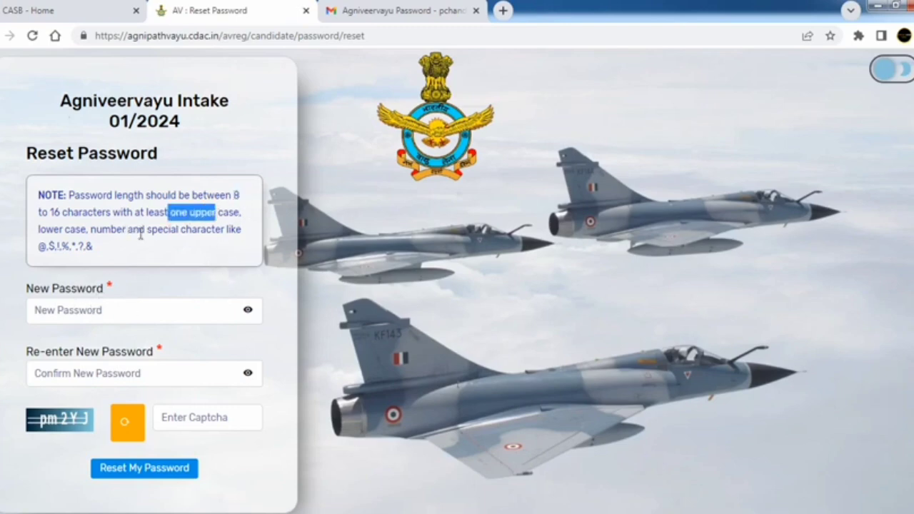
{"action": "left_click", "coordinate": [106, 234]}
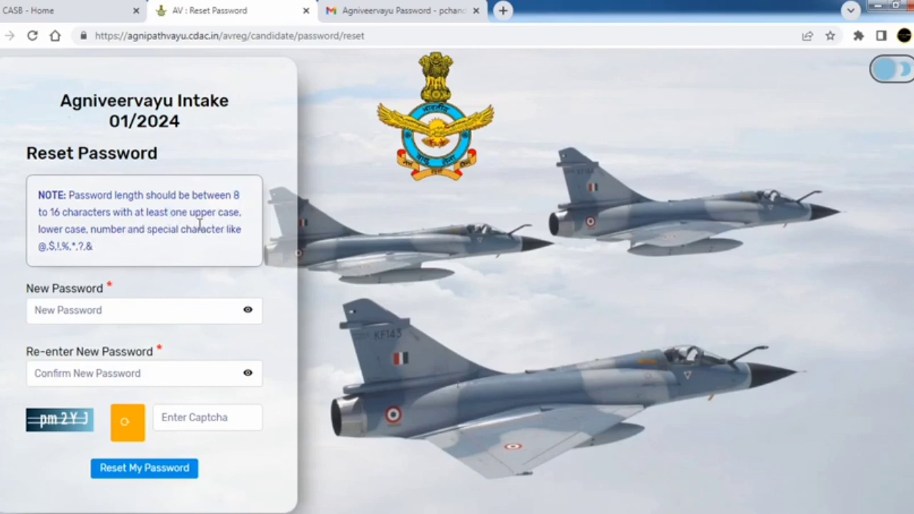
{"action": "left_click", "coordinate": [151, 372]}
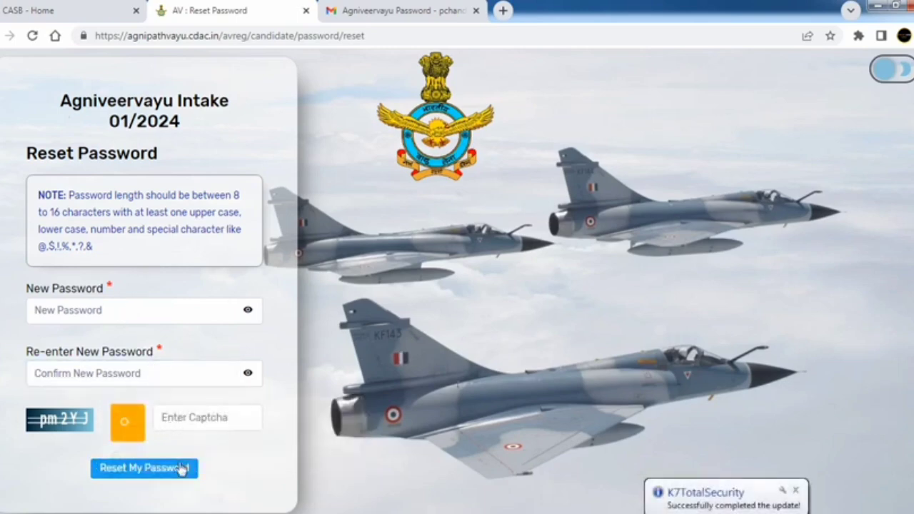
{"action": "left_click", "coordinate": [797, 492]}
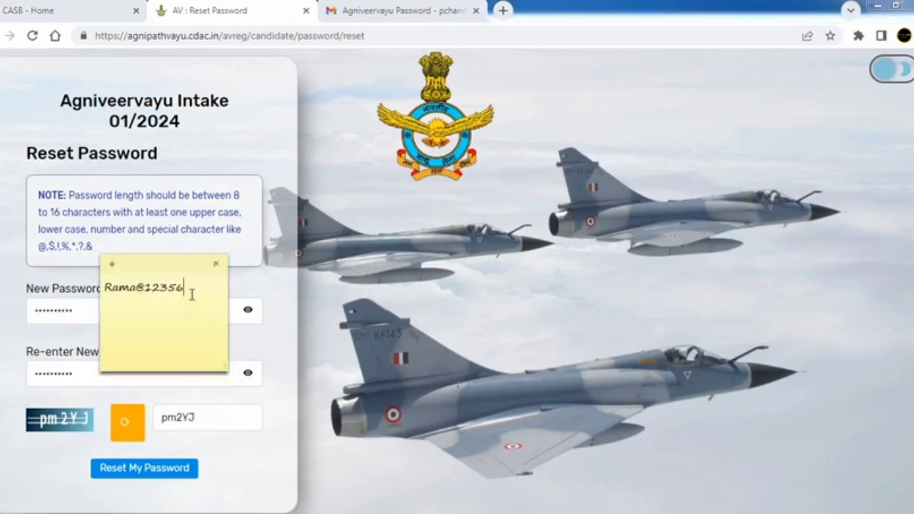
- Examine the parts of the sample password written on the sticky note
{"action": "left_click_drag", "start_coordinate": [182, 289], "coordinate": [130, 292]}
{"action": "left_click", "coordinate": [113, 292]}
{"action": "left_click", "coordinate": [112, 292]}
{"action": "left_click", "coordinate": [144, 290]}
{"action": "left_click_drag", "start_coordinate": [185, 297], "coordinate": [116, 294]}
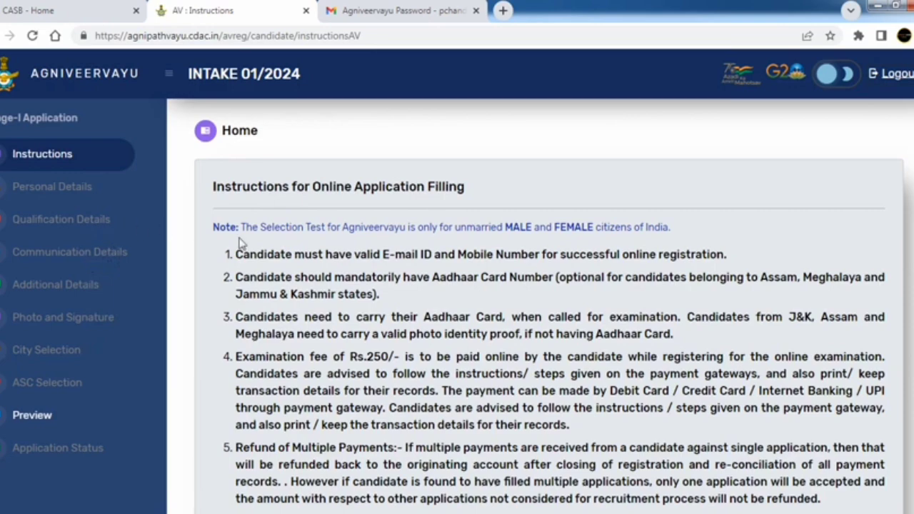
- Read through the online application instructions, including the examination fee clause, accept the declaration and continue to registration
{"action": "scroll", "coordinate": [299, 276], "scroll_direction": "down", "scroll_amount": 1}
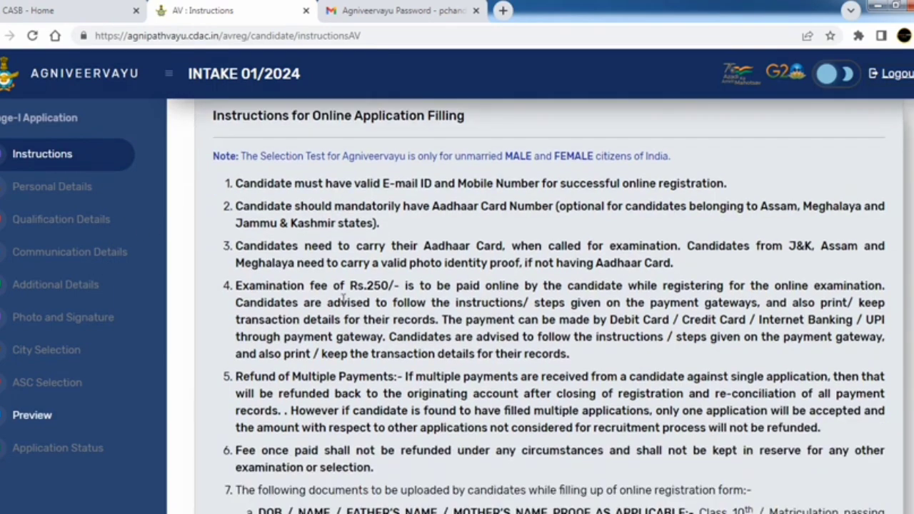
{"action": "left_click_drag", "start_coordinate": [397, 289], "coordinate": [313, 291]}
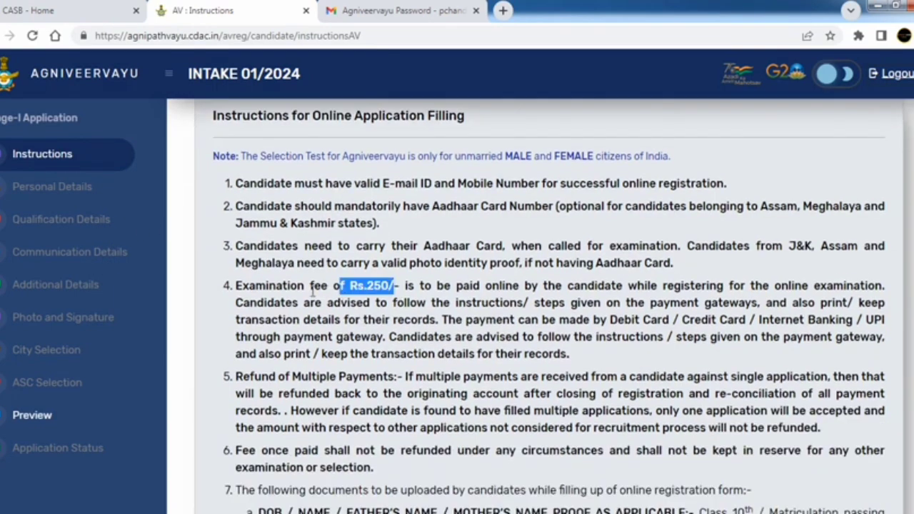
{"action": "scroll", "coordinate": [393, 308], "scroll_direction": "down", "scroll_amount": 8}
{"action": "scroll", "coordinate": [394, 308], "scroll_direction": "down", "scroll_amount": 3}
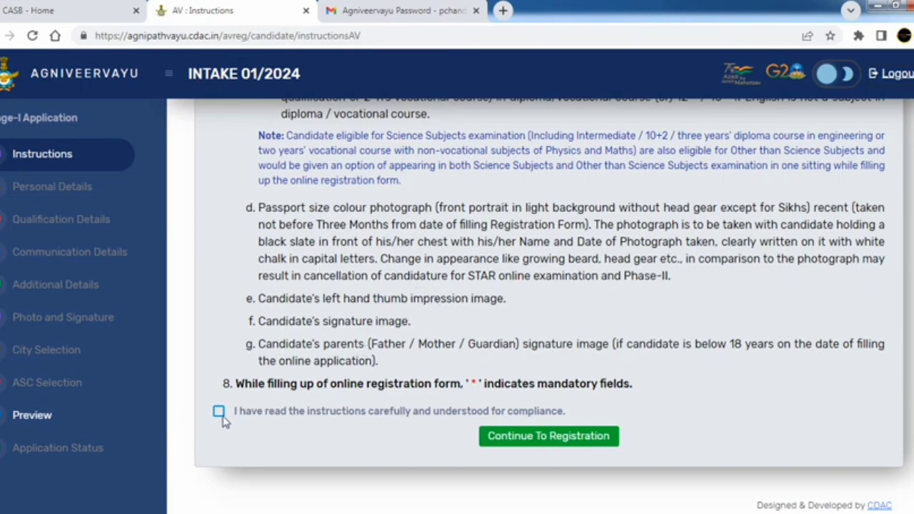
{"action": "left_click", "coordinate": [616, 436]}
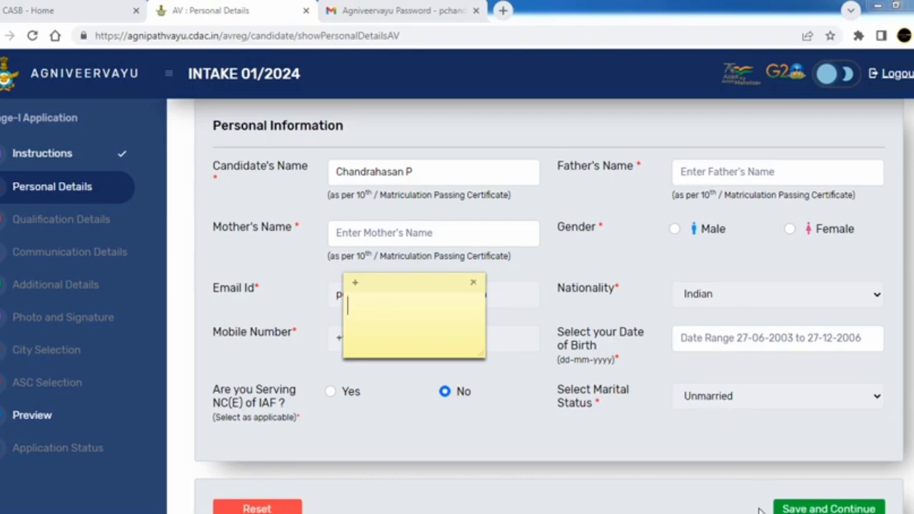
- Save the personal details and continue to the qualification details
{"action": "scroll", "coordinate": [760, 507], "scroll_direction": "down", "scroll_amount": 1}
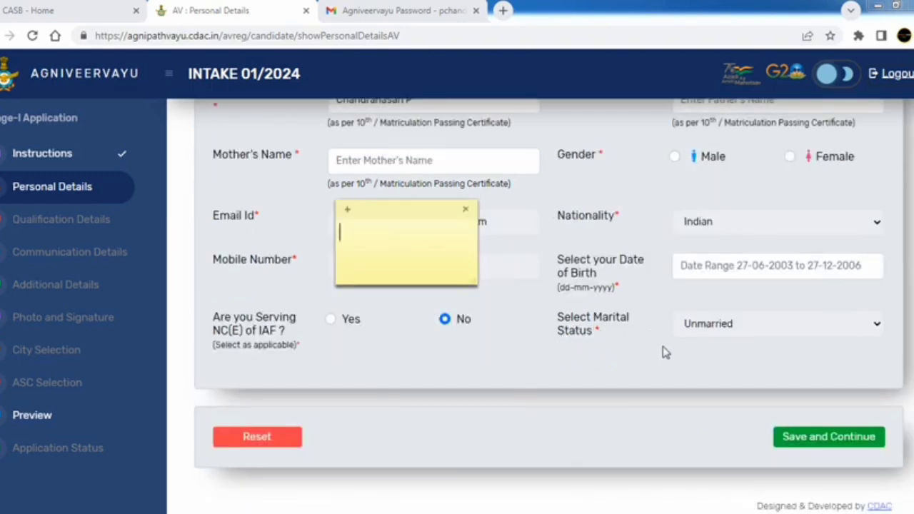
{"action": "left_click", "coordinate": [827, 437]}
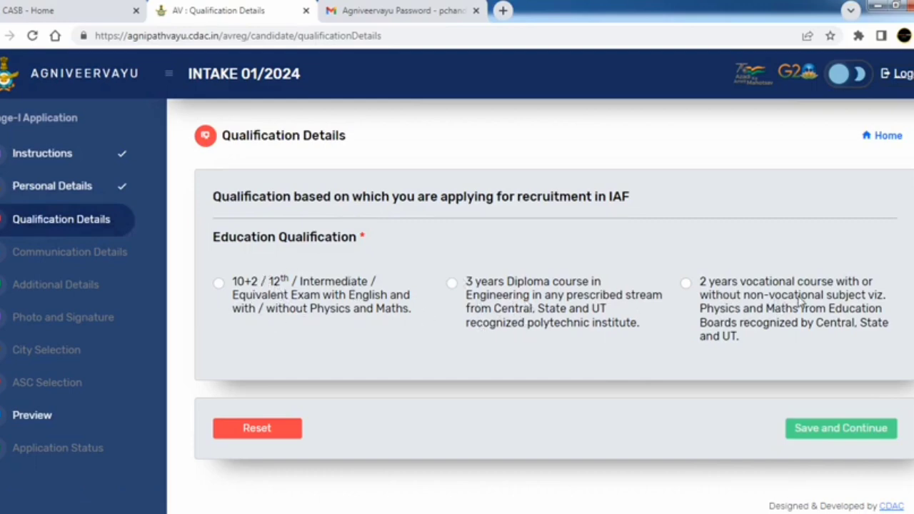
- Choose the 3 years Diploma course in Engineering as qualification and answer Yes to passing it with minimum 50% aggregate
{"action": "left_click", "coordinate": [452, 284]}
{"action": "scroll", "coordinate": [645, 397], "scroll_direction": "down", "scroll_amount": 2}
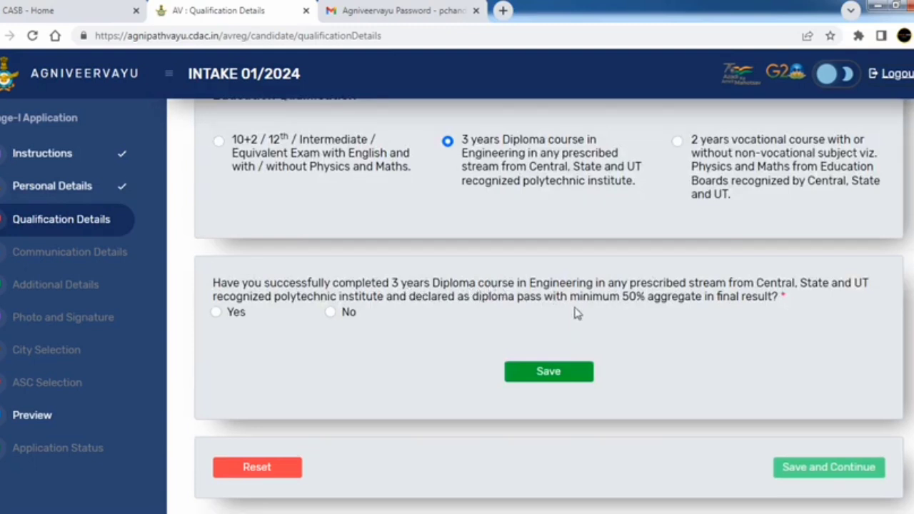
{"action": "left_click_drag", "start_coordinate": [555, 300], "coordinate": [625, 314]}
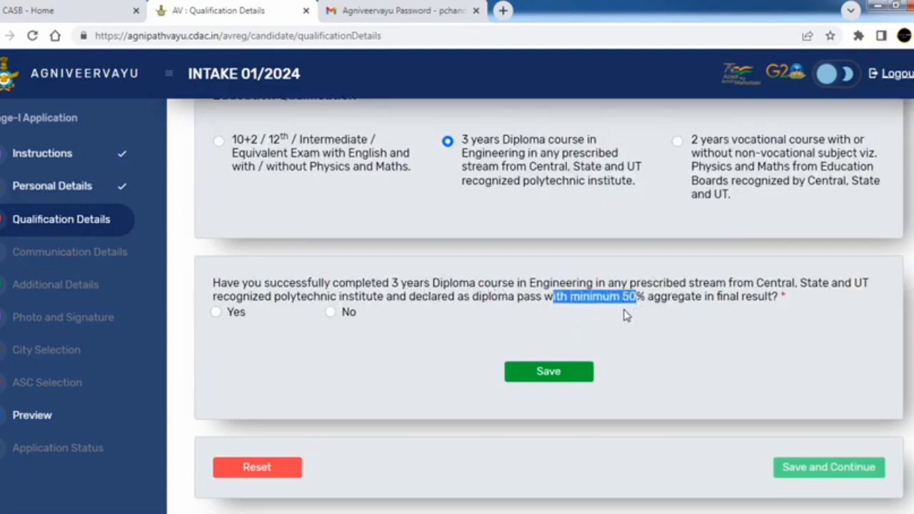
{"action": "left_click", "coordinate": [217, 313]}
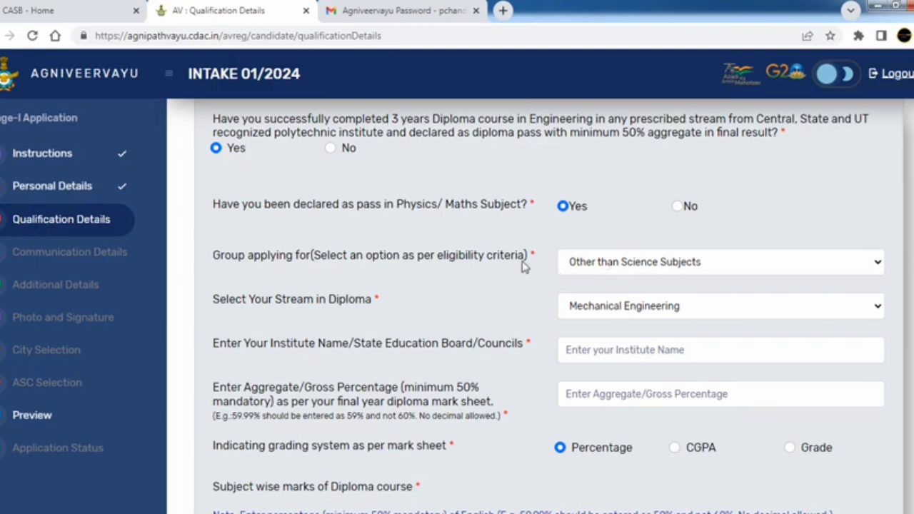
- Choose Other than Science Subjects as the group applied for
{"action": "left_click", "coordinate": [605, 265]}
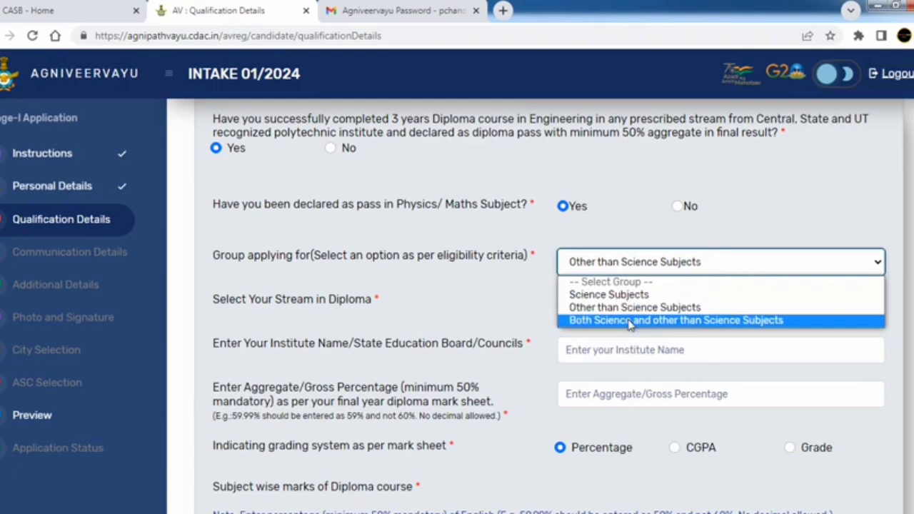
{"action": "left_click", "coordinate": [652, 311]}
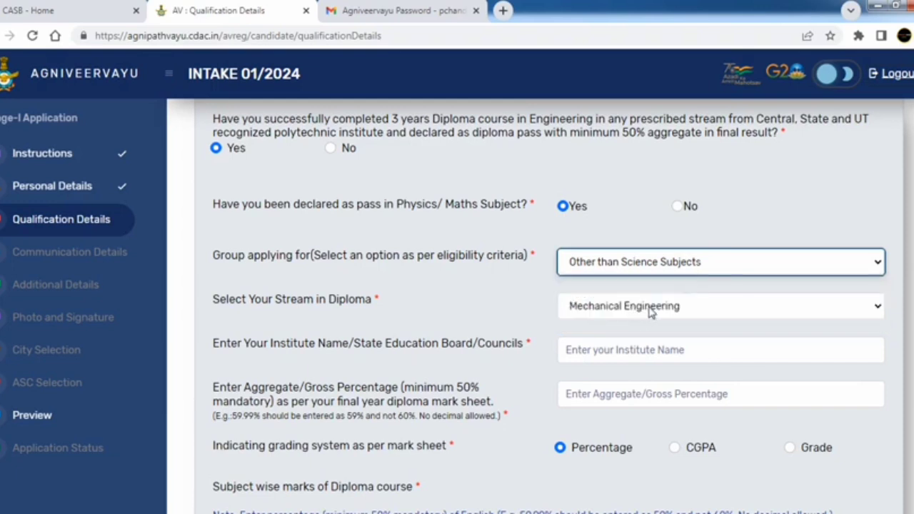
- Switch to the Agniveervayu notification PDF in Acrobat Reader, examine the educational qualification criteria, and return to the application form
{"action": "key", "text": "alt+Tab"}
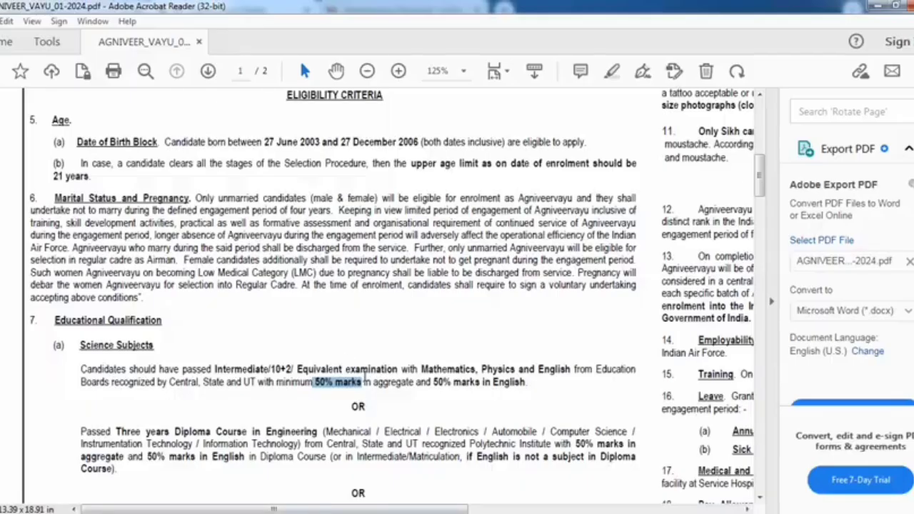
{"action": "scroll", "coordinate": [291, 330], "scroll_direction": "down", "scroll_amount": 1}
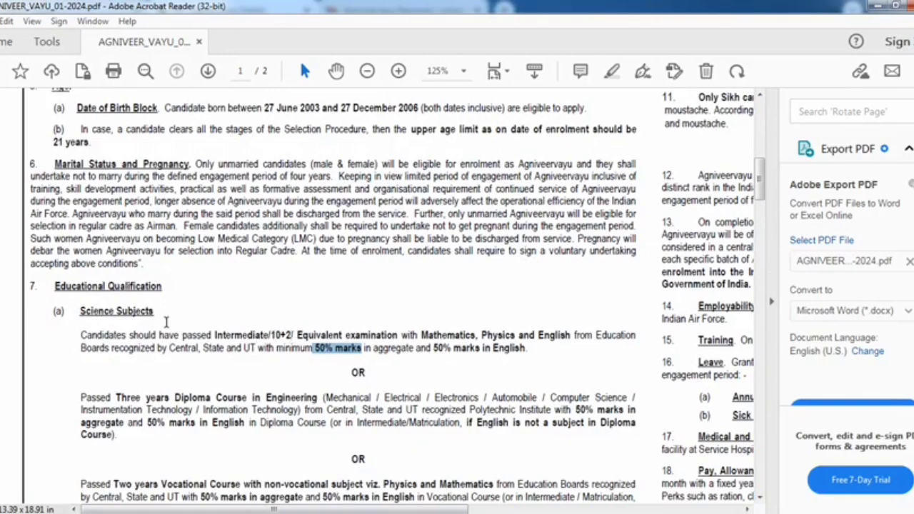
{"action": "scroll", "coordinate": [383, 387], "scroll_direction": "down", "scroll_amount": 1}
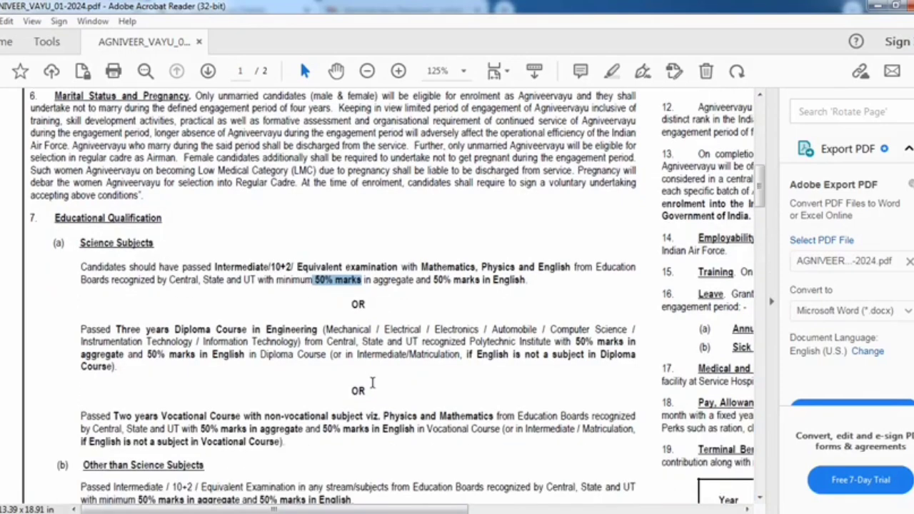
{"action": "scroll", "coordinate": [371, 379], "scroll_direction": "down", "scroll_amount": 1}
{"action": "scroll", "coordinate": [306, 405], "scroll_direction": "down", "scroll_amount": 1}
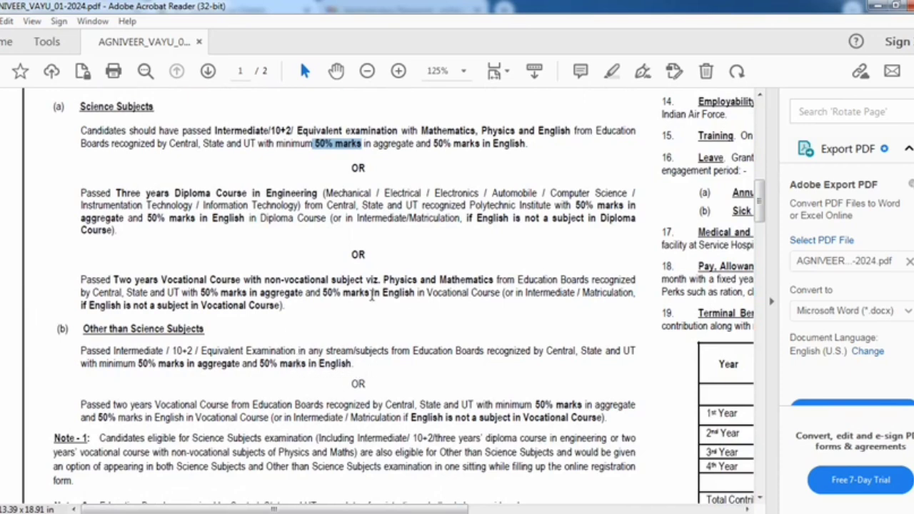
{"action": "left_click", "coordinate": [250, 513]}
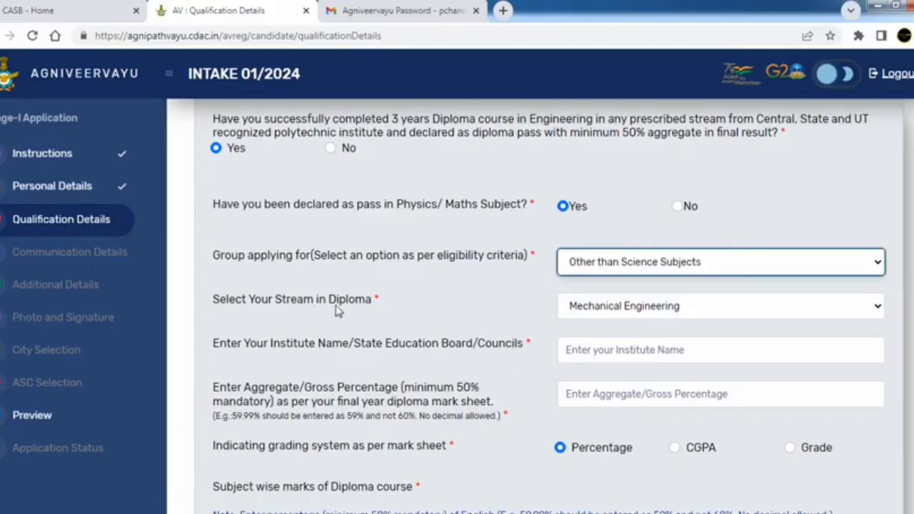
- Choose Mechanical Engineering as the diploma stream and look over the institute name and aggregate percentage fields
{"action": "left_click", "coordinate": [591, 312]}
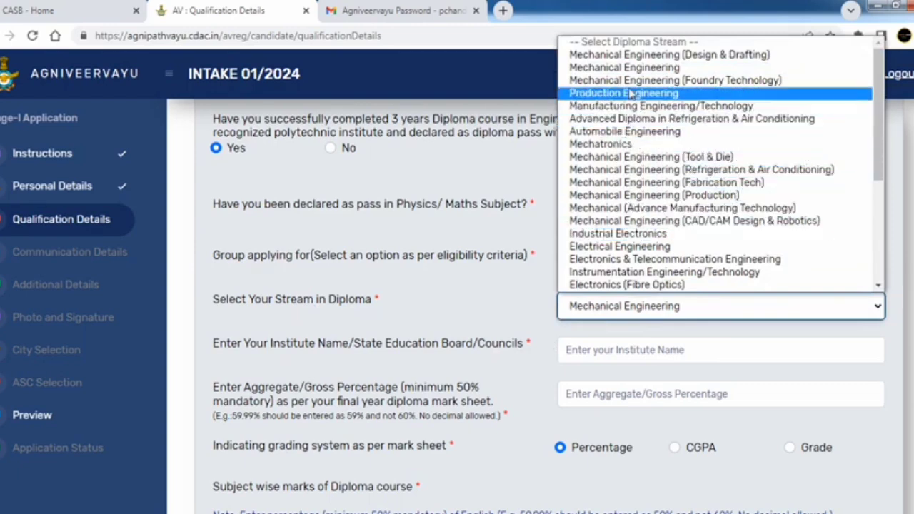
{"action": "left_click", "coordinate": [625, 67]}
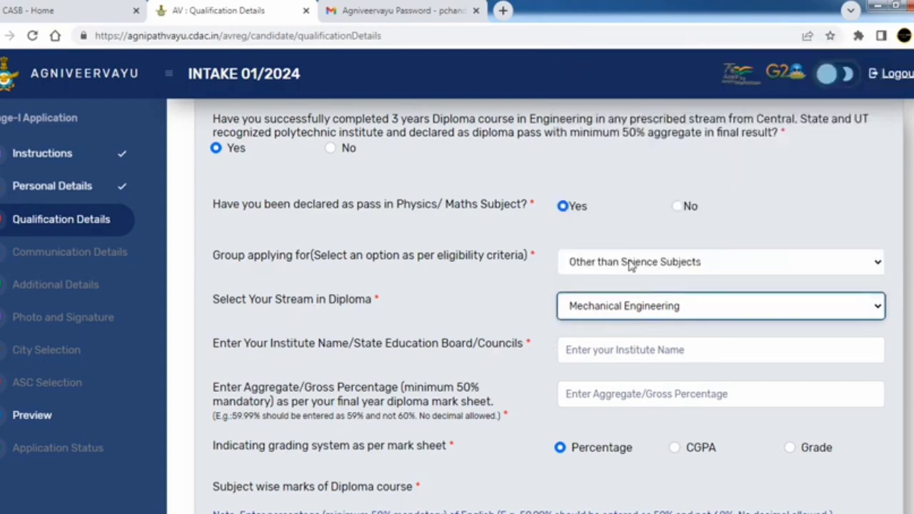
{"action": "left_click", "coordinate": [599, 349]}
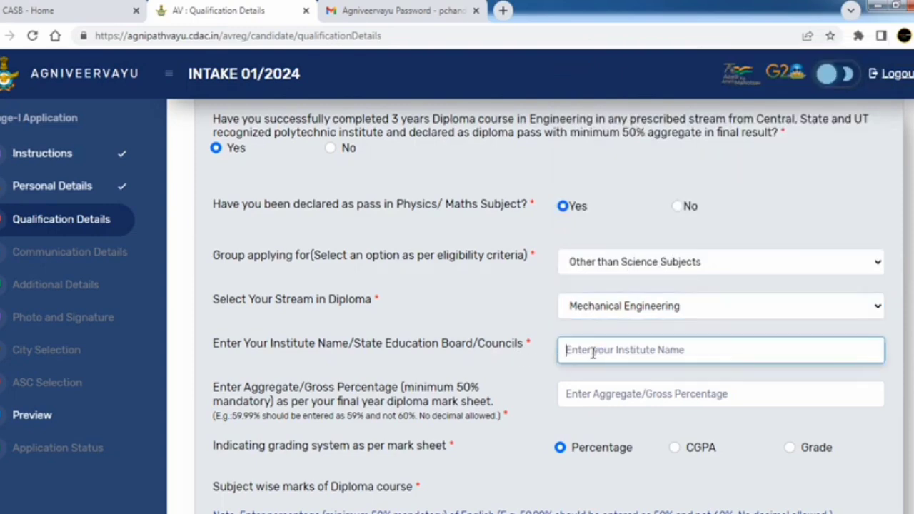
{"action": "scroll", "coordinate": [480, 353], "scroll_direction": "down", "scroll_amount": 1}
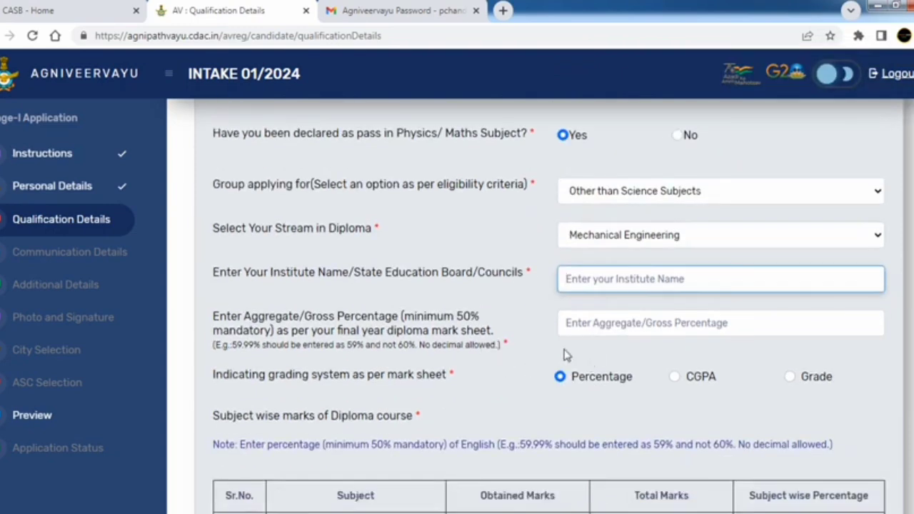
{"action": "left_click", "coordinate": [589, 326]}
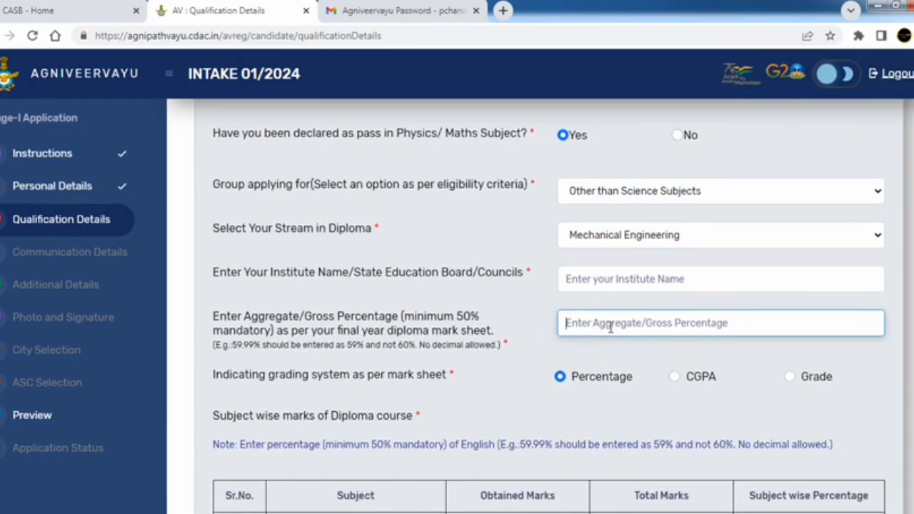
{"action": "scroll", "coordinate": [590, 327], "scroll_direction": "down", "scroll_amount": 1}
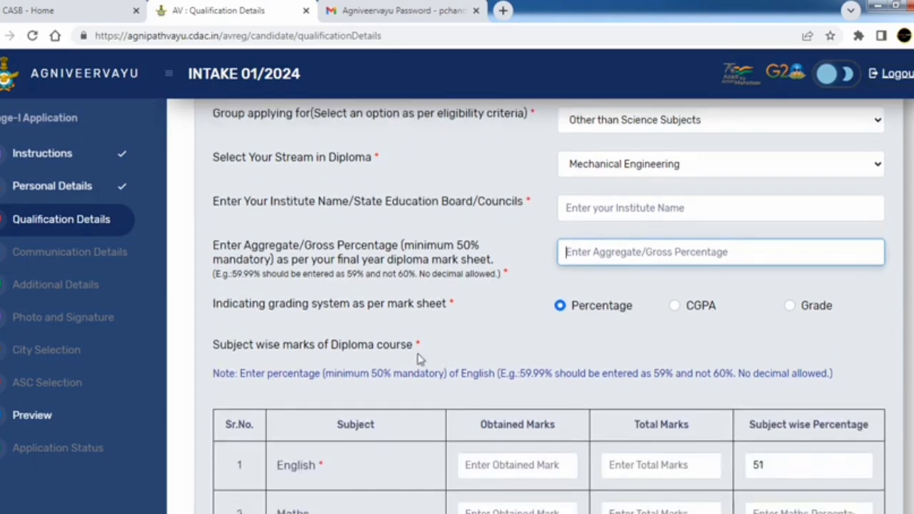
- Examine the grading system options and the English row of the subject-wise diploma marks table
{"action": "double_click", "coordinate": [349, 305]}
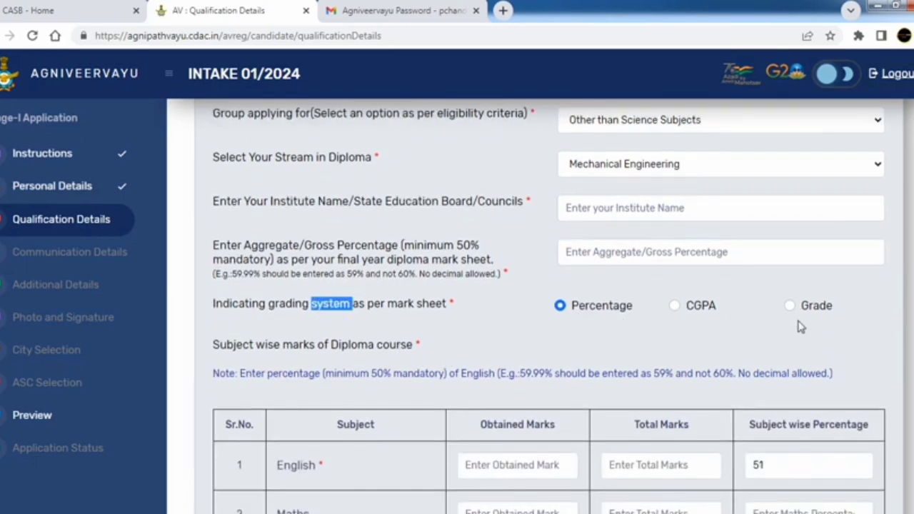
{"action": "scroll", "coordinate": [569, 326], "scroll_direction": "down", "scroll_amount": 2}
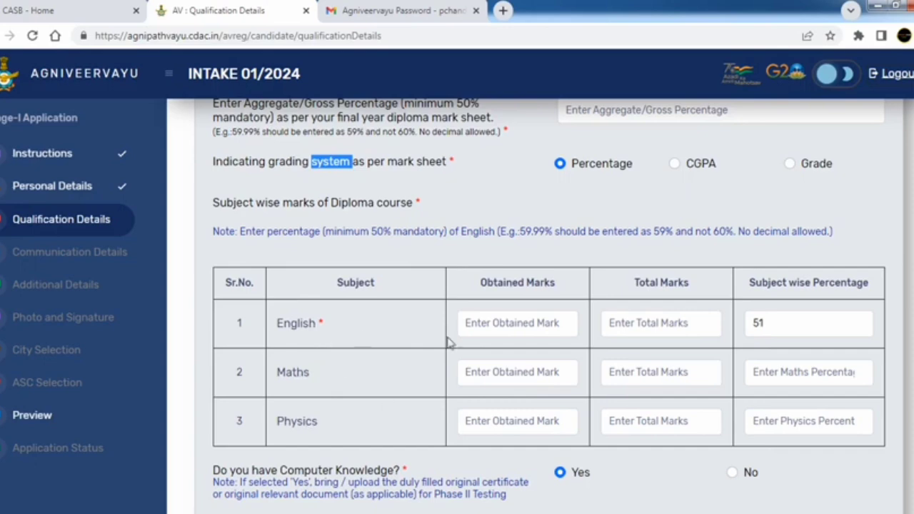
{"action": "left_click", "coordinate": [527, 323]}
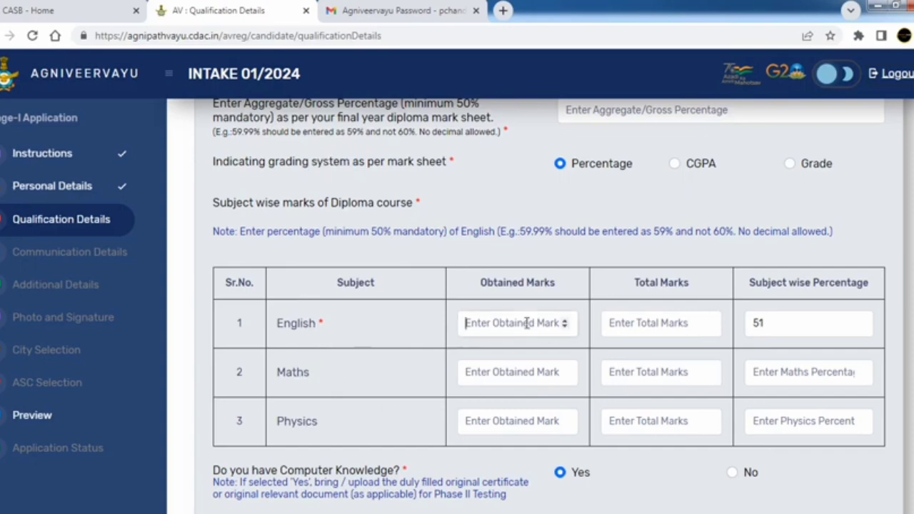
{"action": "left_click", "coordinate": [641, 324]}
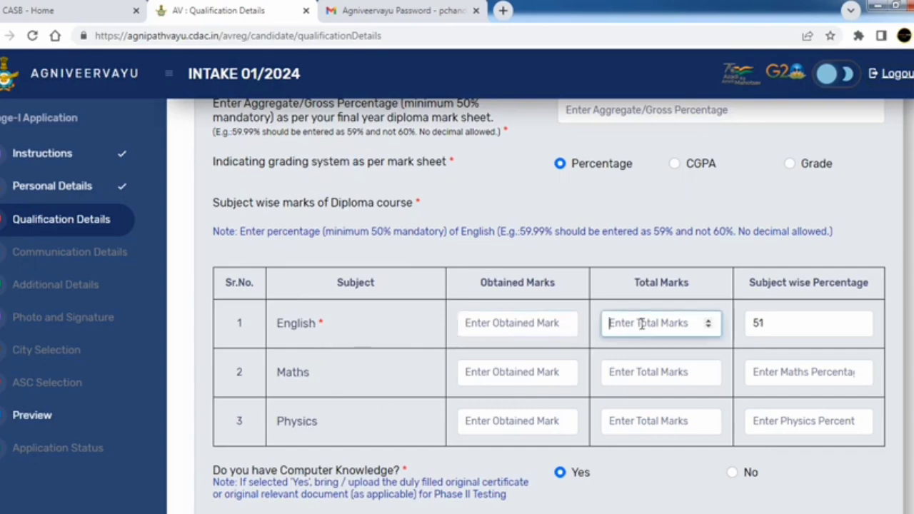
{"action": "left_click", "coordinate": [779, 324]}
{"action": "scroll", "coordinate": [636, 342], "scroll_direction": "down", "scroll_amount": 2}
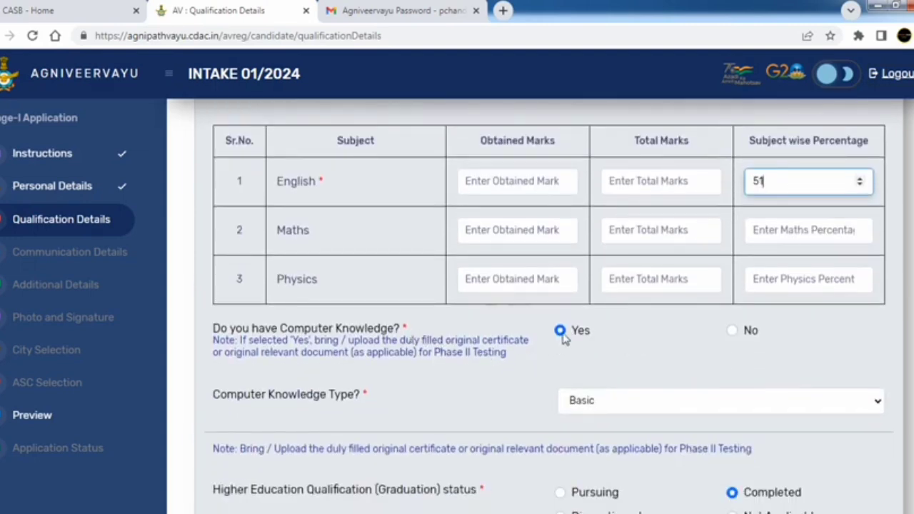
- Choose Basic as the computer knowledge type, and save the qualification details and continue to the communication details
{"action": "left_click", "coordinate": [613, 406]}
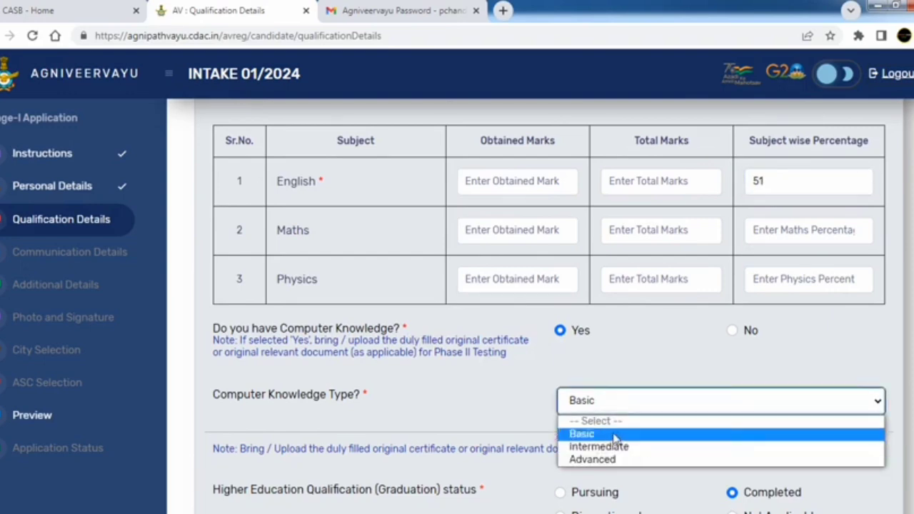
{"action": "left_click", "coordinate": [614, 434]}
{"action": "scroll", "coordinate": [575, 404], "scroll_direction": "down", "scroll_amount": 2}
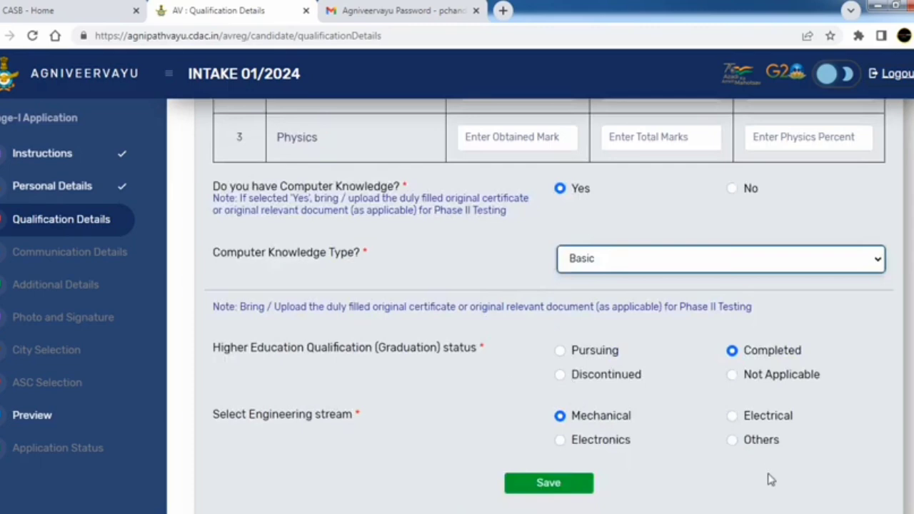
{"action": "scroll", "coordinate": [755, 502], "scroll_direction": "down", "scroll_amount": 1}
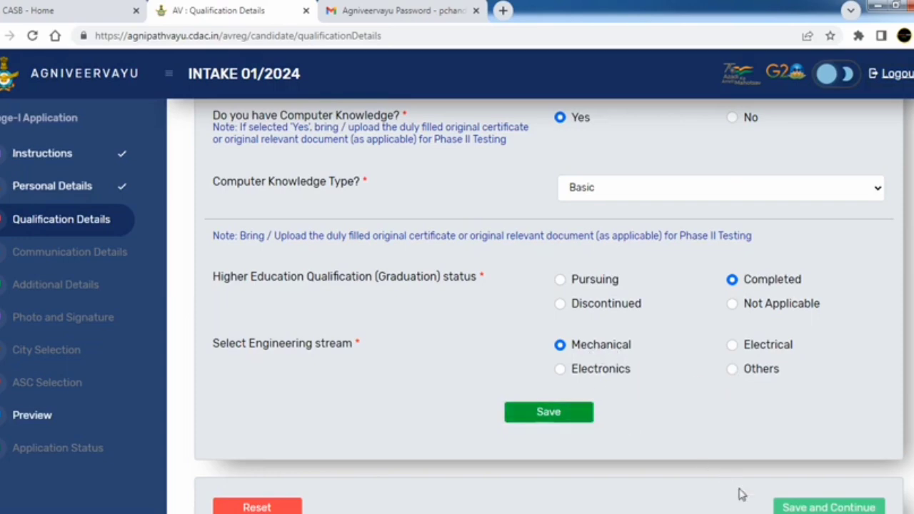
{"action": "left_click", "coordinate": [759, 505]}
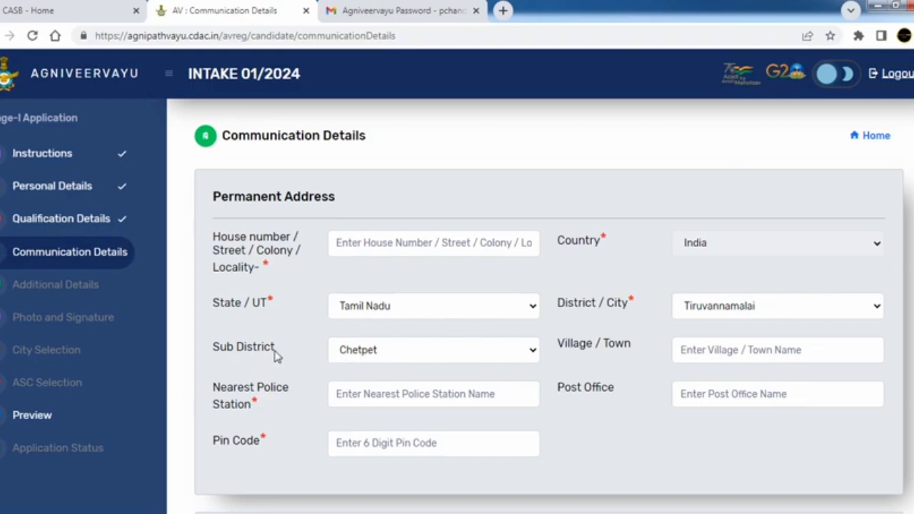
- Review the permanent address fields for sub district, village, nearest police station, post office and pin code
{"action": "left_click", "coordinate": [362, 357]}
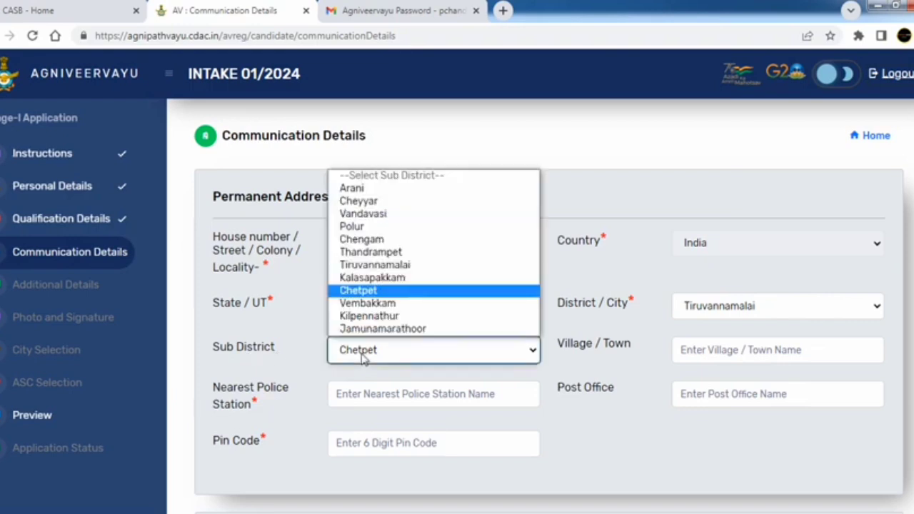
{"action": "left_click", "coordinate": [362, 357]}
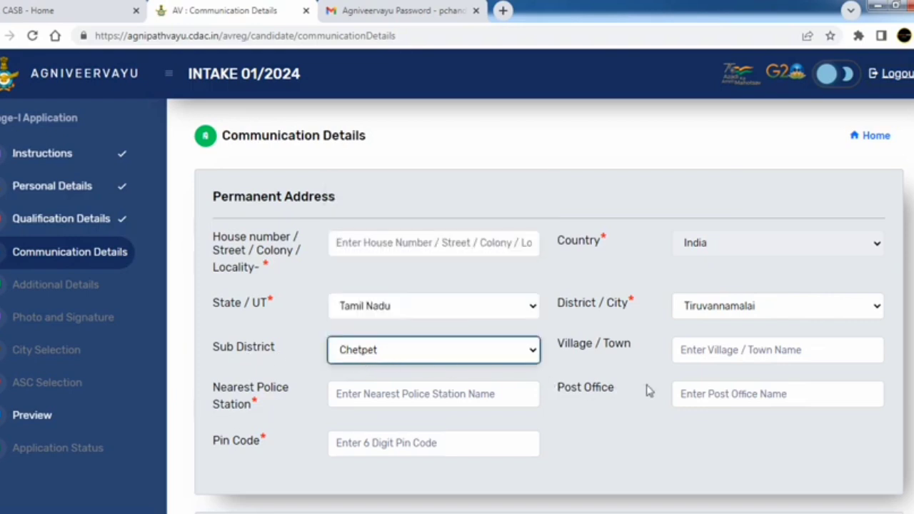
{"action": "left_click", "coordinate": [711, 351]}
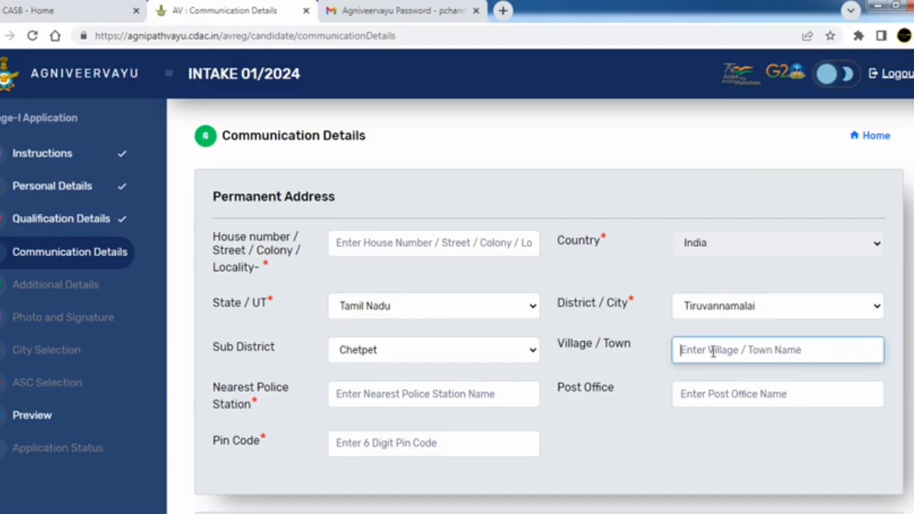
{"action": "left_click", "coordinate": [387, 398]}
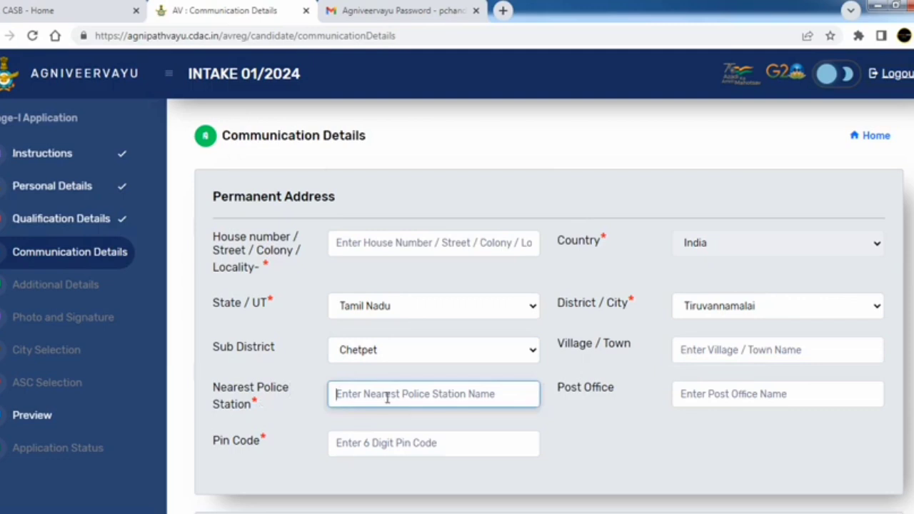
{"action": "left_click", "coordinate": [719, 398]}
{"action": "left_click", "coordinate": [465, 445]}
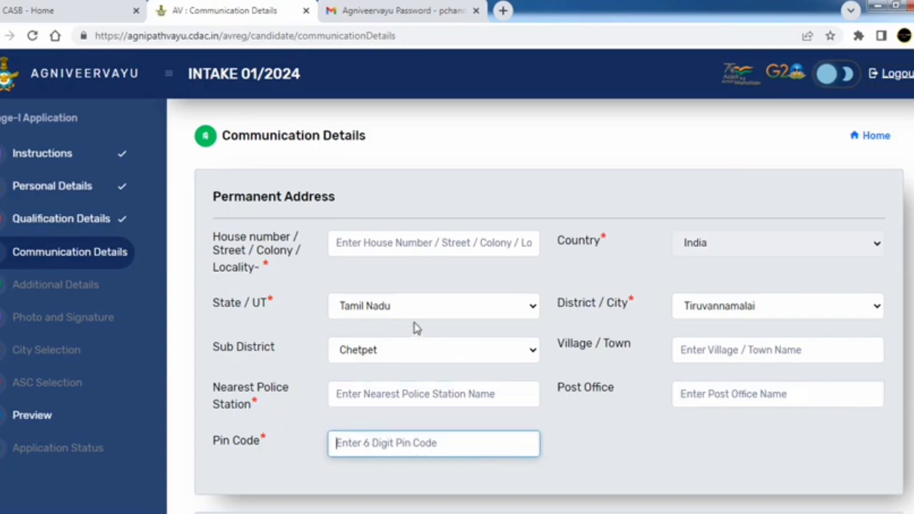
- Examine the Aadhaar Card Number entry, including which states' candidates may leave it out
{"action": "scroll", "coordinate": [417, 327], "scroll_direction": "down", "scroll_amount": 3}
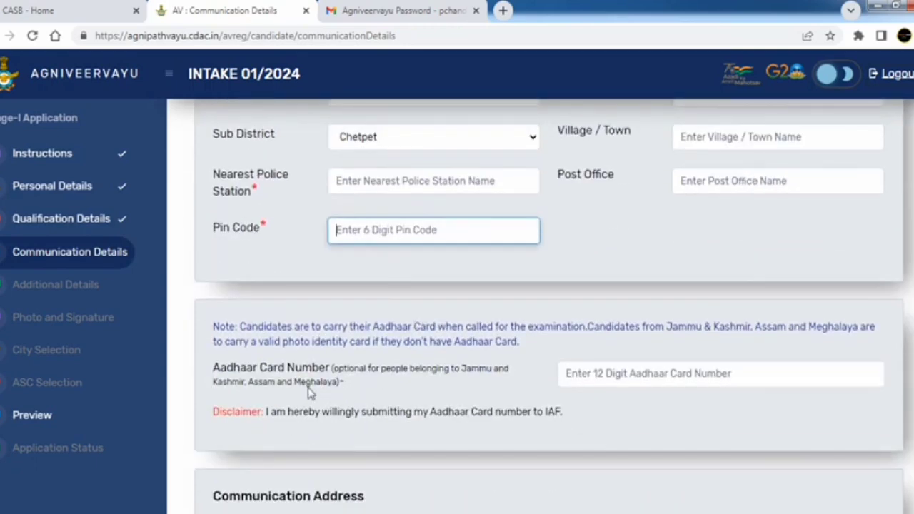
{"action": "left_click_drag", "start_coordinate": [330, 370], "coordinate": [246, 369]}
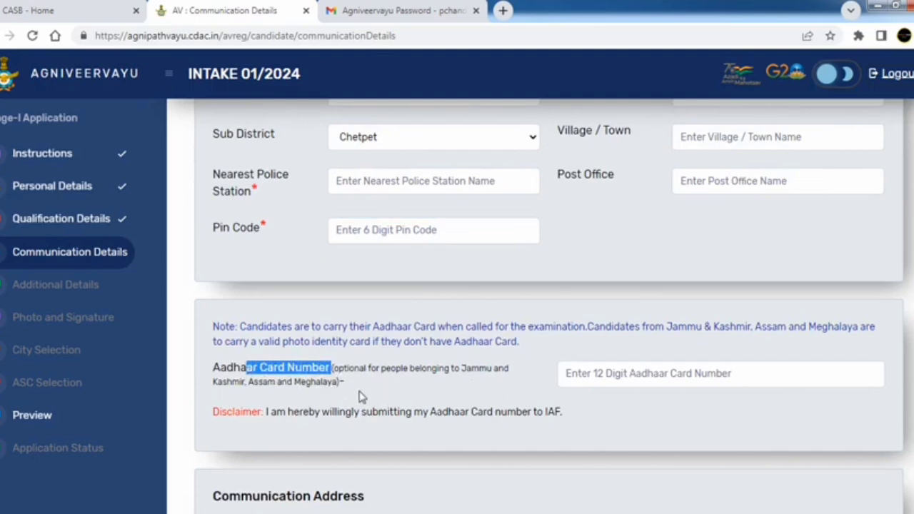
{"action": "left_click_drag", "start_coordinate": [345, 384], "coordinate": [223, 384]}
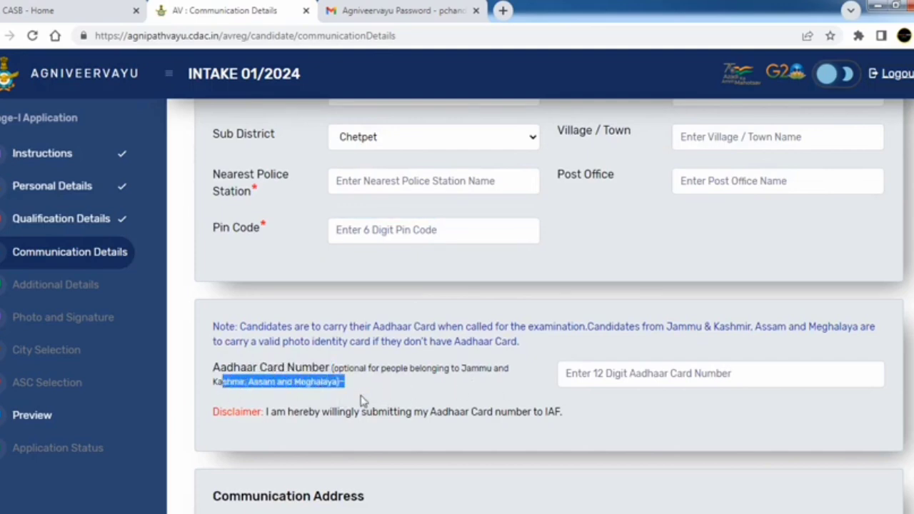
{"action": "left_click", "coordinate": [376, 389]}
{"action": "left_click_drag", "start_coordinate": [372, 375], "coordinate": [335, 371]}
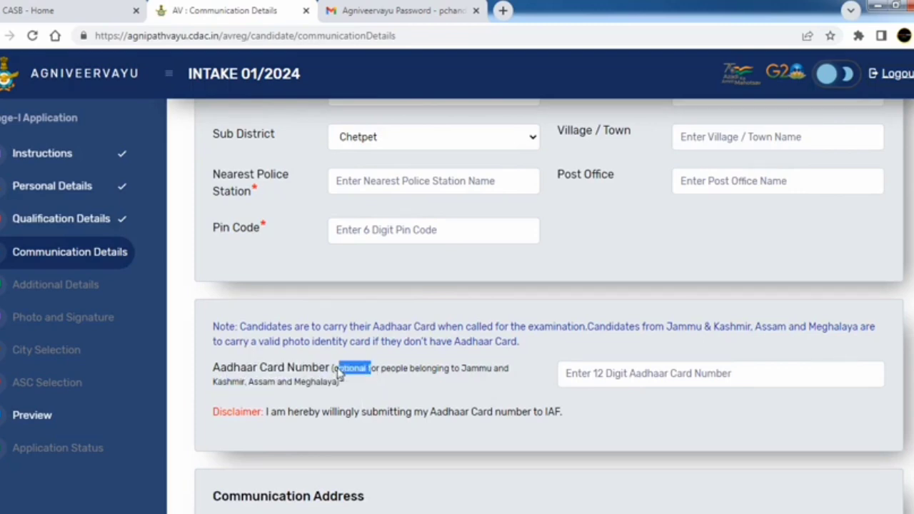
{"action": "left_click", "coordinate": [589, 376]}
- Look over the Communication Address section, and save and continue to the additional details
{"action": "scroll", "coordinate": [479, 371], "scroll_direction": "down", "scroll_amount": 3}
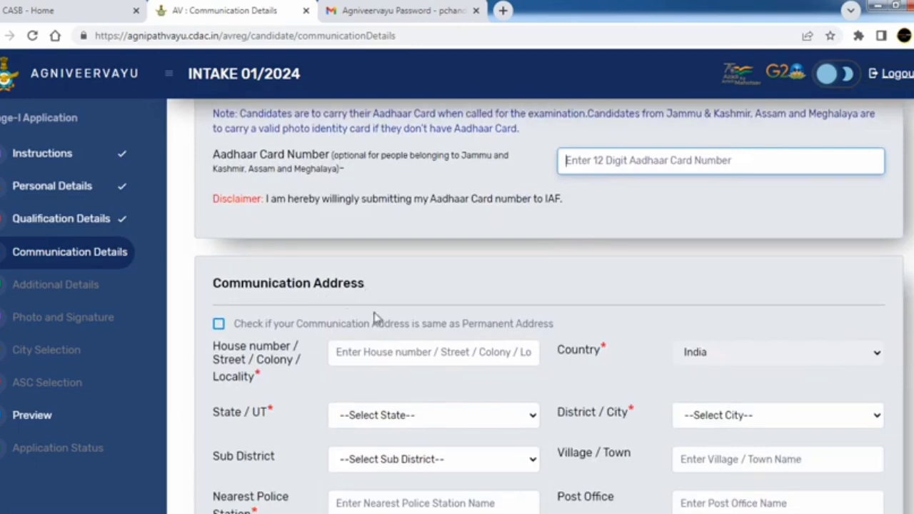
{"action": "scroll", "coordinate": [300, 308], "scroll_direction": "up", "scroll_amount": 2}
{"action": "scroll", "coordinate": [312, 323], "scroll_direction": "down", "scroll_amount": 3}
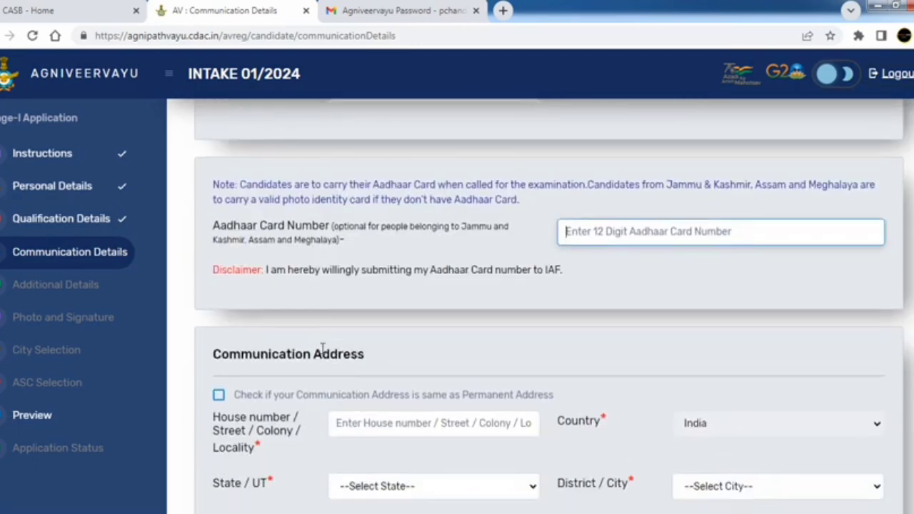
{"action": "scroll", "coordinate": [435, 316], "scroll_direction": "down", "scroll_amount": 3}
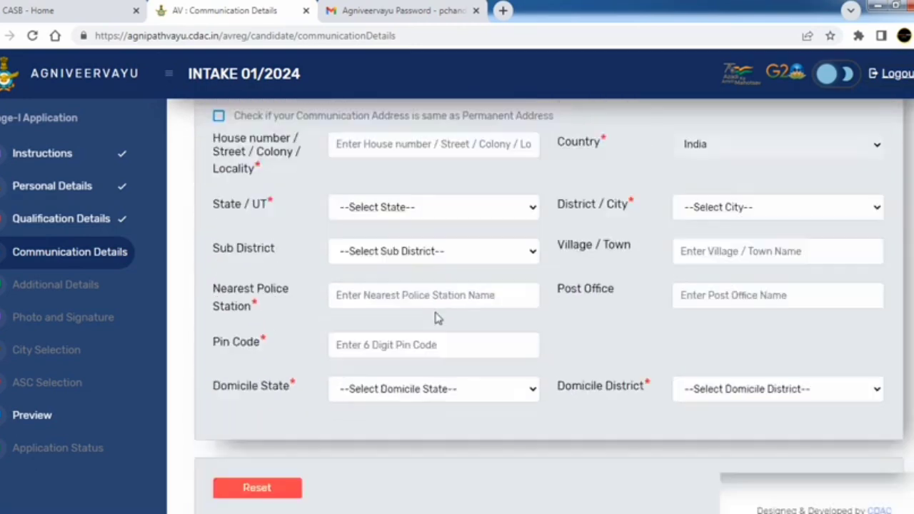
{"action": "left_click", "coordinate": [782, 446]}
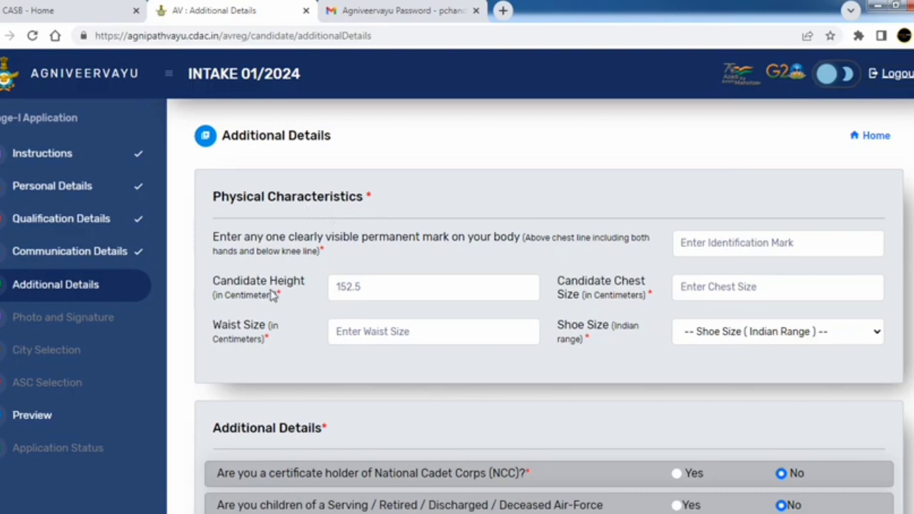
- Look over the candidate height, chest size and waist size fields under Physical Characteristics
{"action": "left_click", "coordinate": [366, 286]}
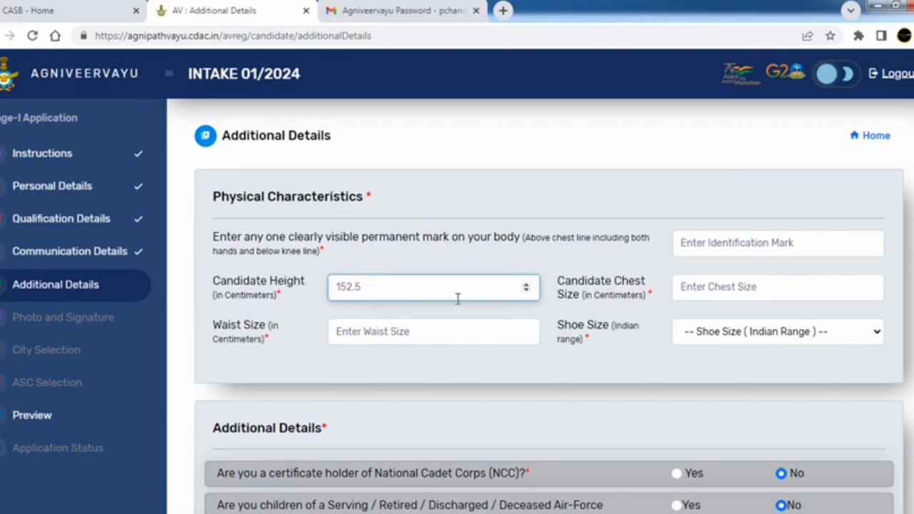
{"action": "left_click", "coordinate": [716, 291]}
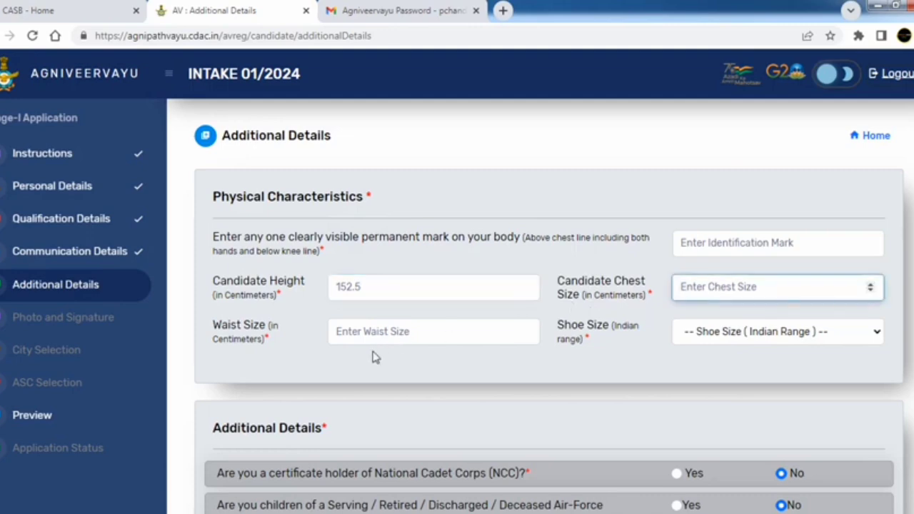
{"action": "left_click", "coordinate": [397, 332]}
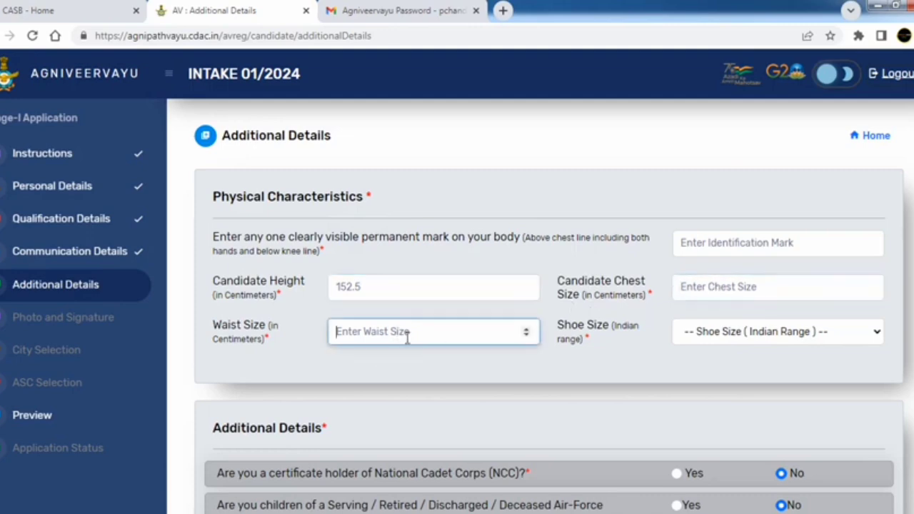
{"action": "left_click", "coordinate": [679, 287]}
{"action": "left_click", "coordinate": [484, 289]}
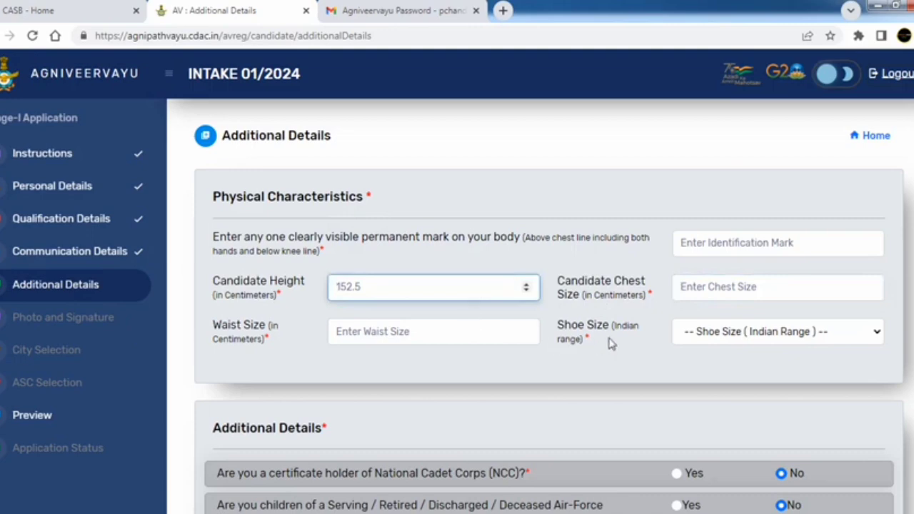
- Set the candidate's shoe size in the Indian range to 9
{"action": "left_click", "coordinate": [714, 334]}
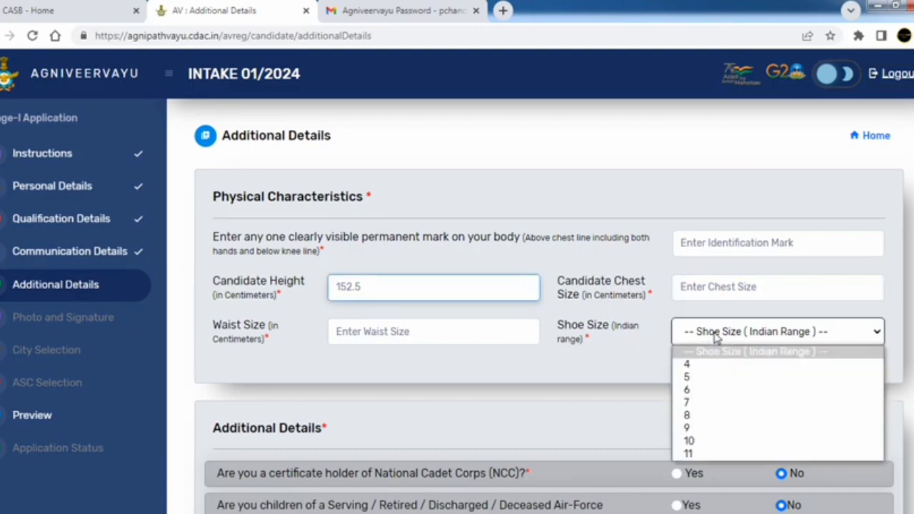
{"action": "left_click", "coordinate": [689, 428]}
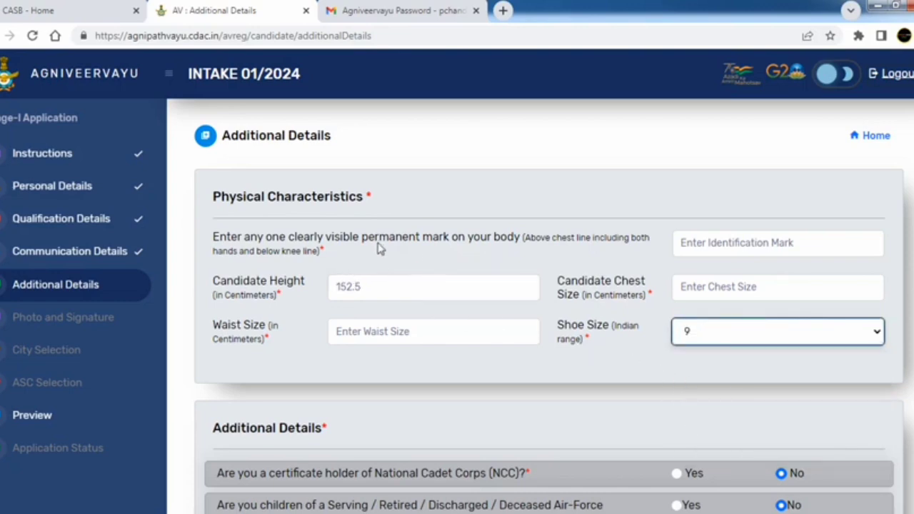
- Read the instruction on a clearly visible permanent body mark and place the cursor in the identification mark field
{"action": "left_click_drag", "start_coordinate": [374, 241], "coordinate": [512, 250]}
{"action": "left_click", "coordinate": [514, 250]}
{"action": "left_click", "coordinate": [713, 242]}
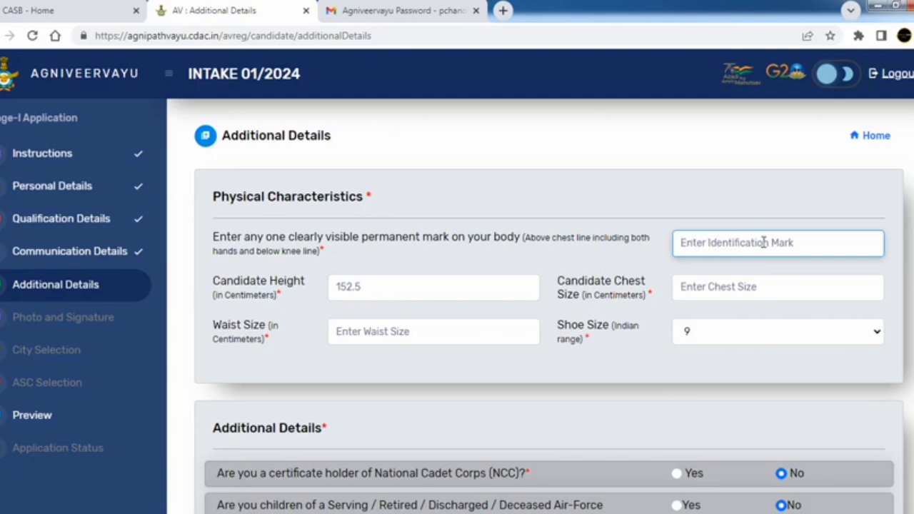
- Read through the Additional Details questions on NCC, Air Force family, prior discharge, driving licence, trades, information technology and other skills
{"action": "scroll", "coordinate": [363, 228], "scroll_direction": "down", "scroll_amount": 3}
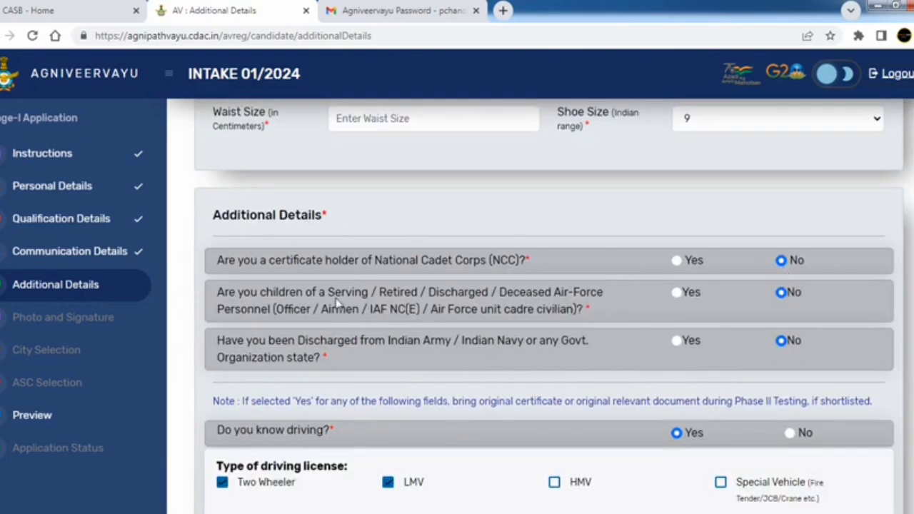
{"action": "left_click_drag", "start_coordinate": [386, 294], "coordinate": [533, 303]}
{"action": "left_click_drag", "start_coordinate": [361, 344], "coordinate": [298, 343]}
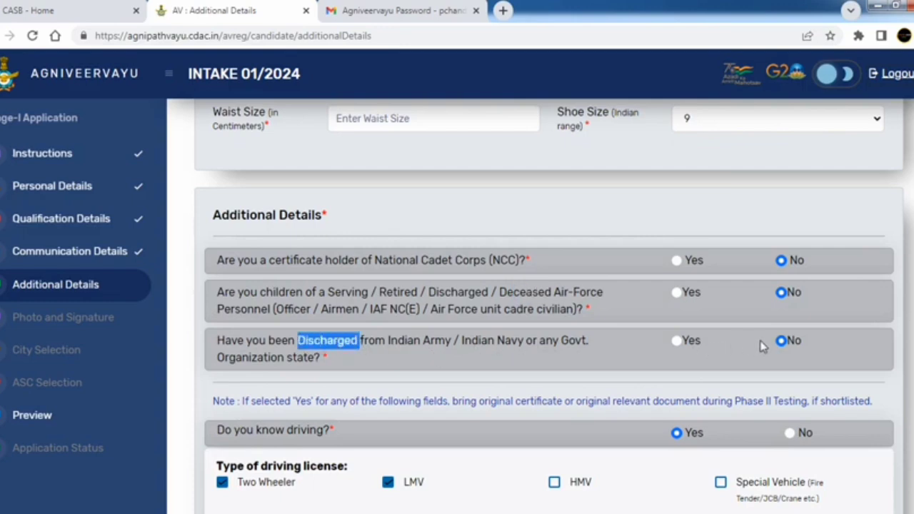
{"action": "scroll", "coordinate": [761, 345], "scroll_direction": "down", "scroll_amount": 2}
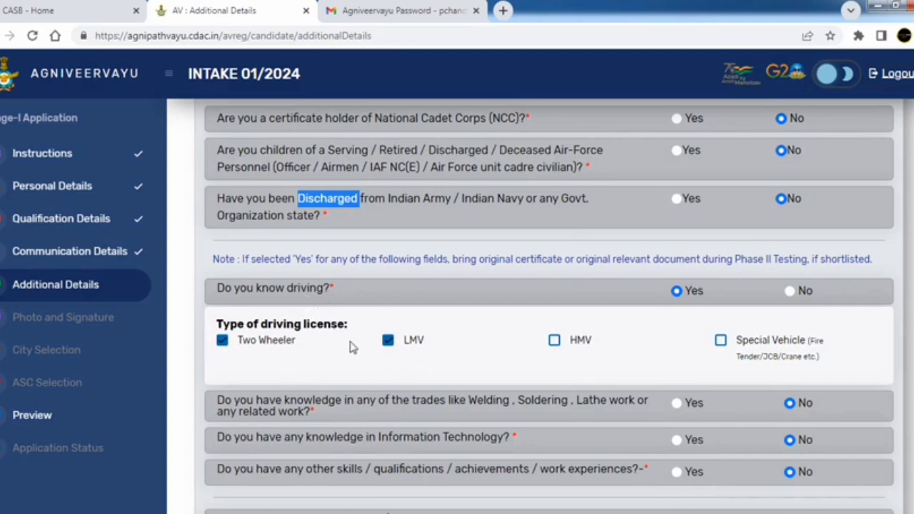
{"action": "scroll", "coordinate": [495, 355], "scroll_direction": "down", "scroll_amount": 1}
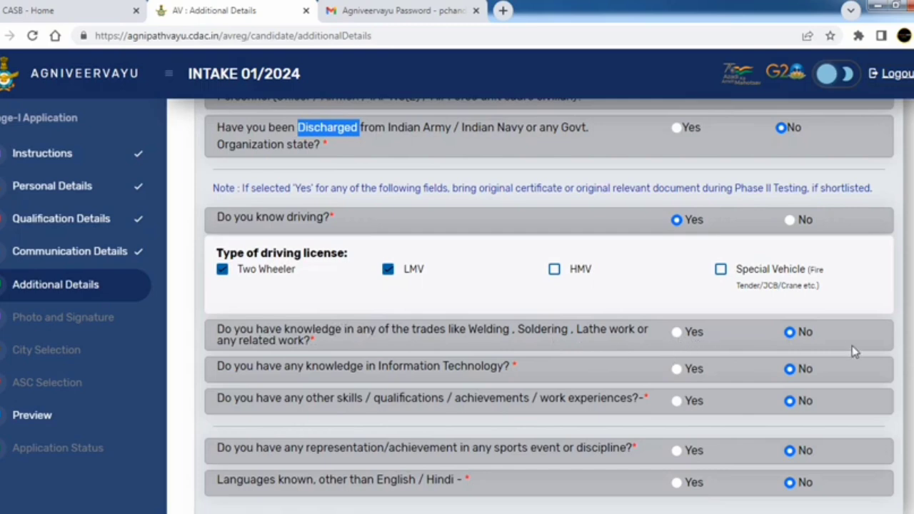
{"action": "scroll", "coordinate": [584, 339], "scroll_direction": "down", "scroll_amount": 1}
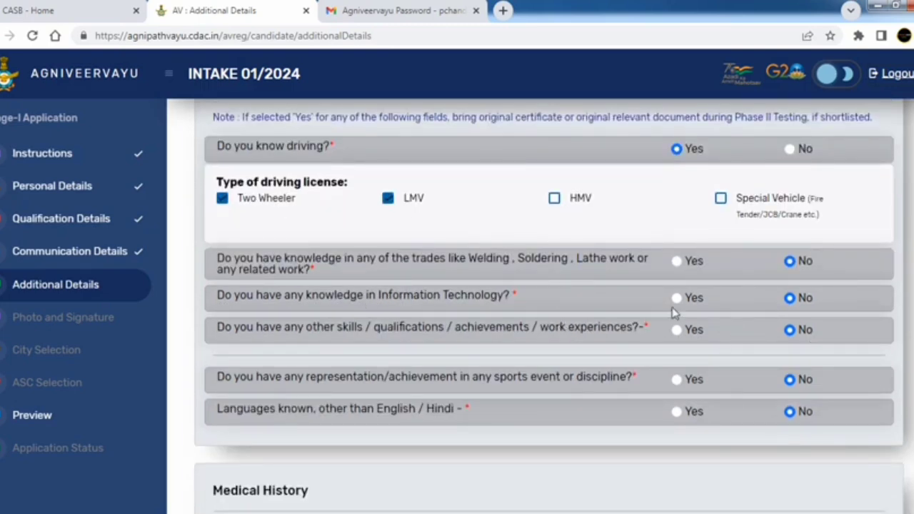
{"action": "scroll", "coordinate": [826, 308], "scroll_direction": "down", "scroll_amount": 1}
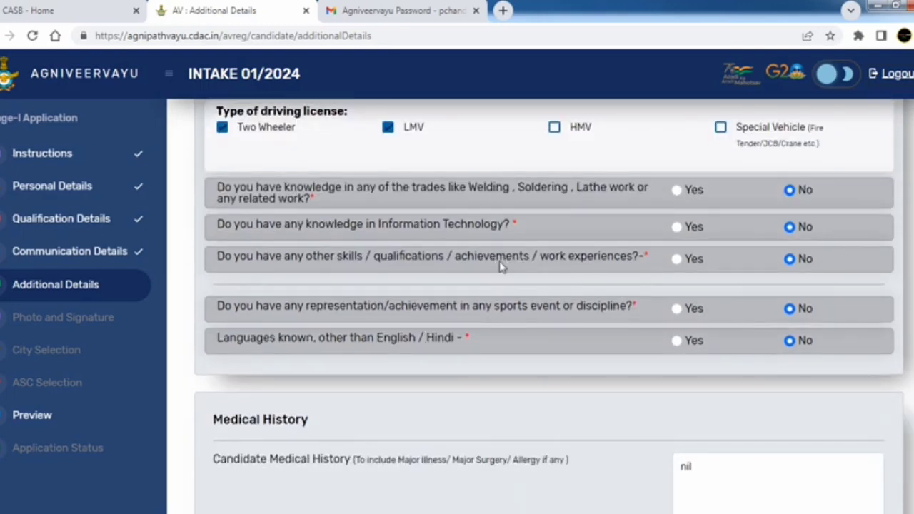
- Try Yes for other skills and for languages other than English / Hindi to bring up their specify fields, and return both answers to No
{"action": "left_click", "coordinate": [676, 261]}
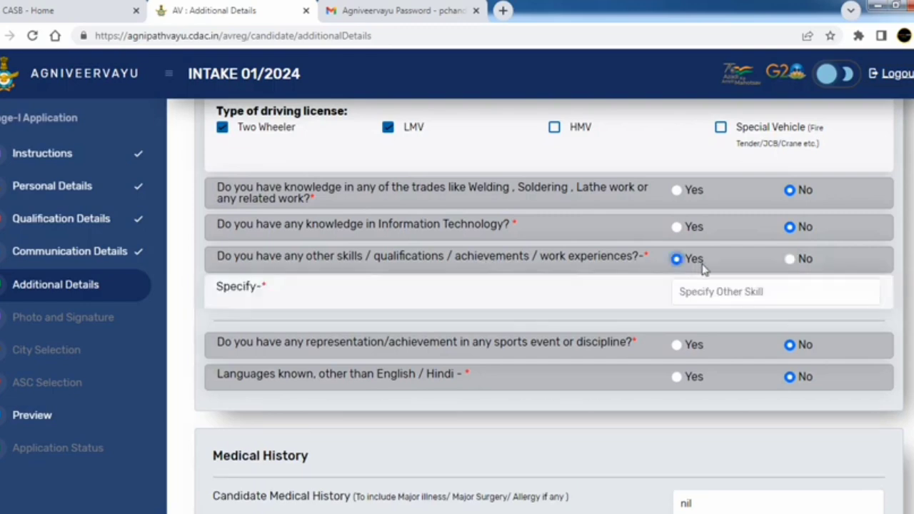
{"action": "left_click", "coordinate": [790, 260]}
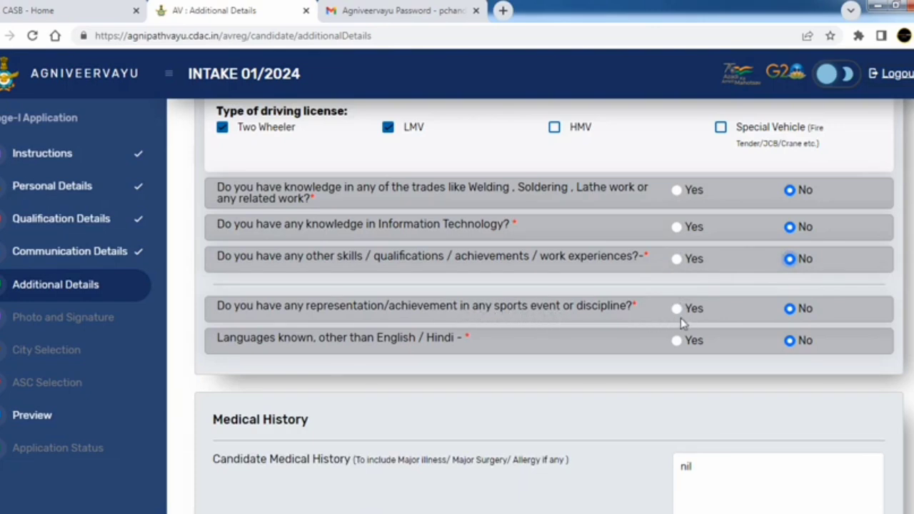
{"action": "scroll", "coordinate": [785, 319], "scroll_direction": "down", "scroll_amount": 1}
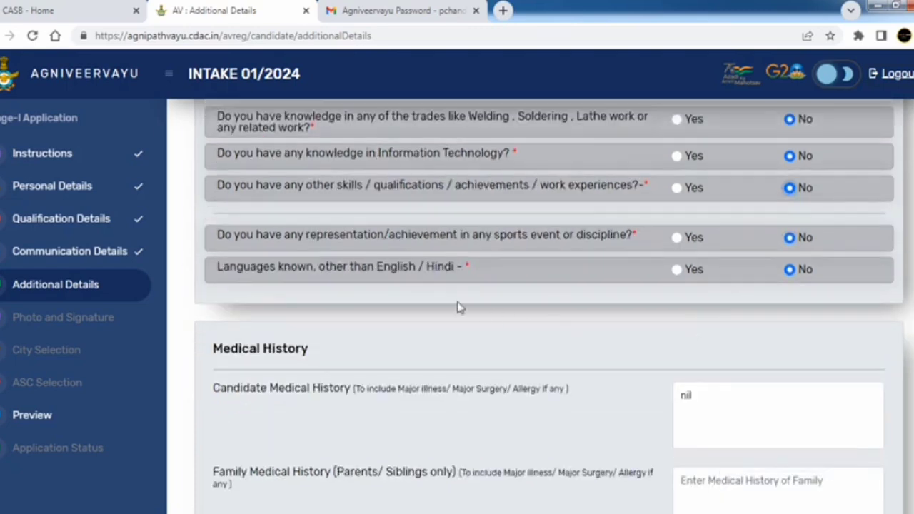
{"action": "left_click_drag", "start_coordinate": [468, 269], "coordinate": [379, 276]}
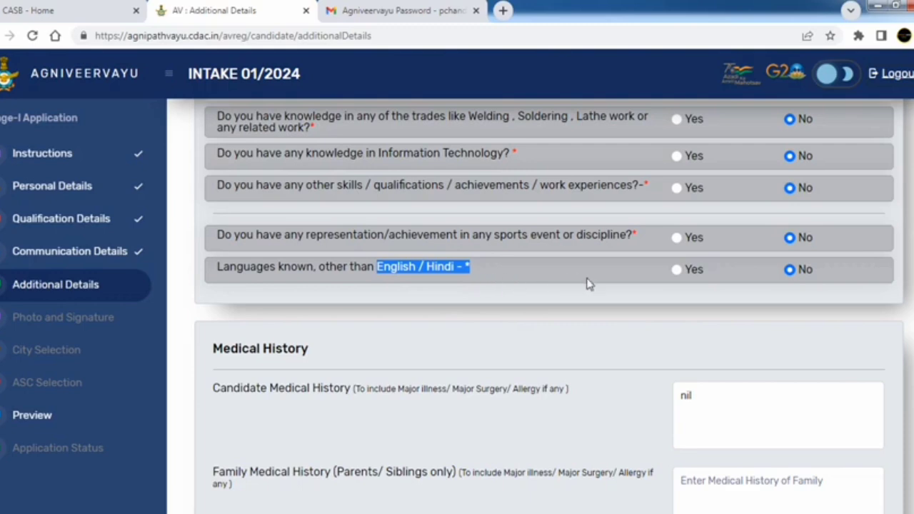
{"action": "left_click", "coordinate": [676, 271]}
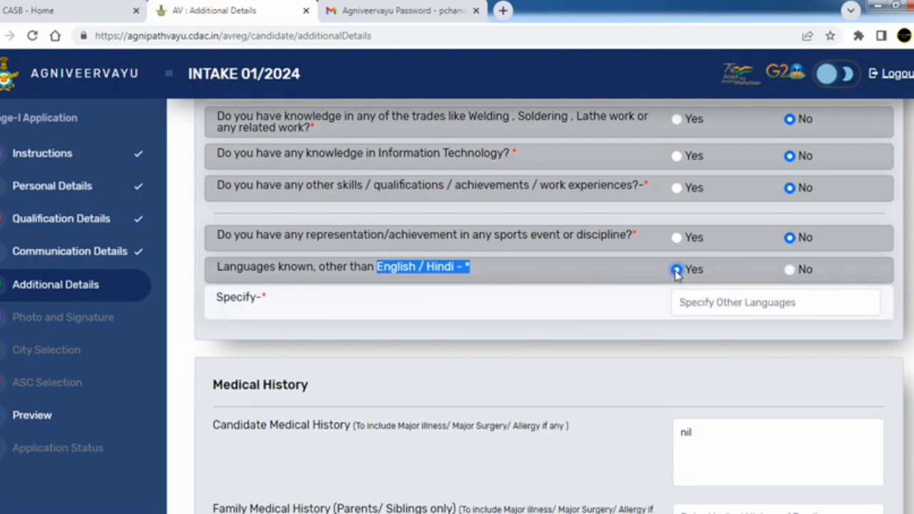
{"action": "left_click", "coordinate": [789, 269]}
{"action": "left_click", "coordinate": [420, 277]}
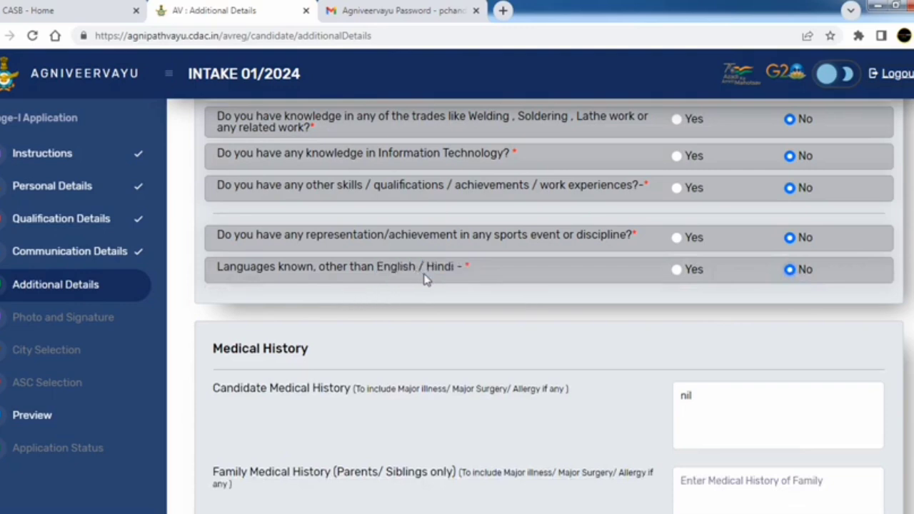
{"action": "left_click", "coordinate": [677, 271]}
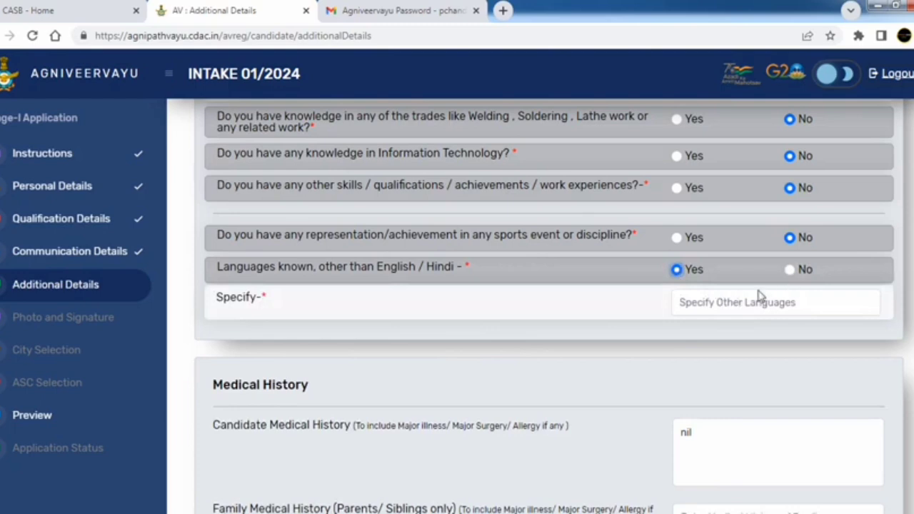
{"action": "left_click", "coordinate": [703, 305]}
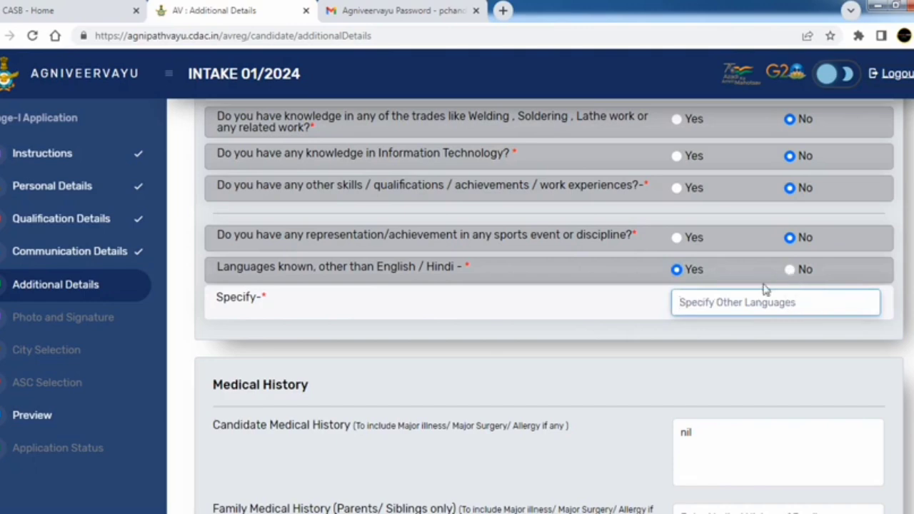
{"action": "left_click", "coordinate": [790, 270]}
- Enter "no" as the family medical history, and save and continue to the photo and signature page
{"action": "scroll", "coordinate": [531, 337], "scroll_direction": "down", "scroll_amount": 1}
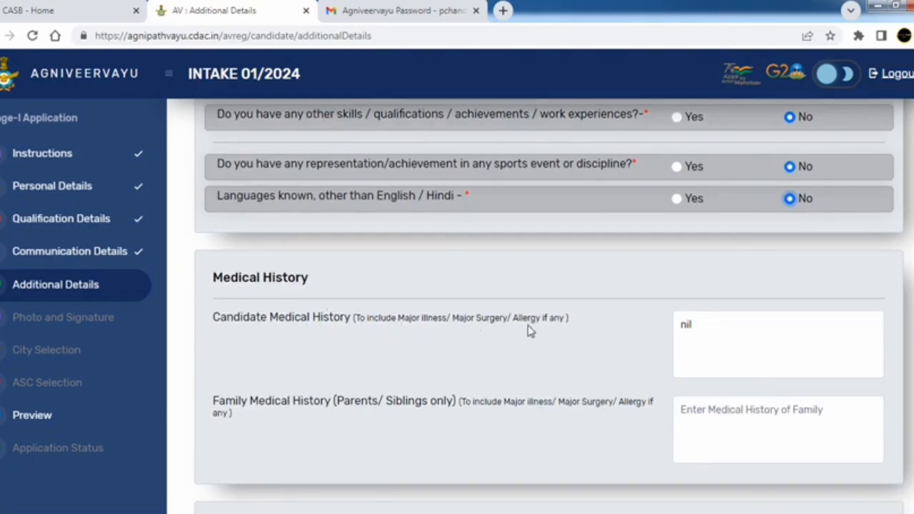
{"action": "left_click", "coordinate": [743, 331]}
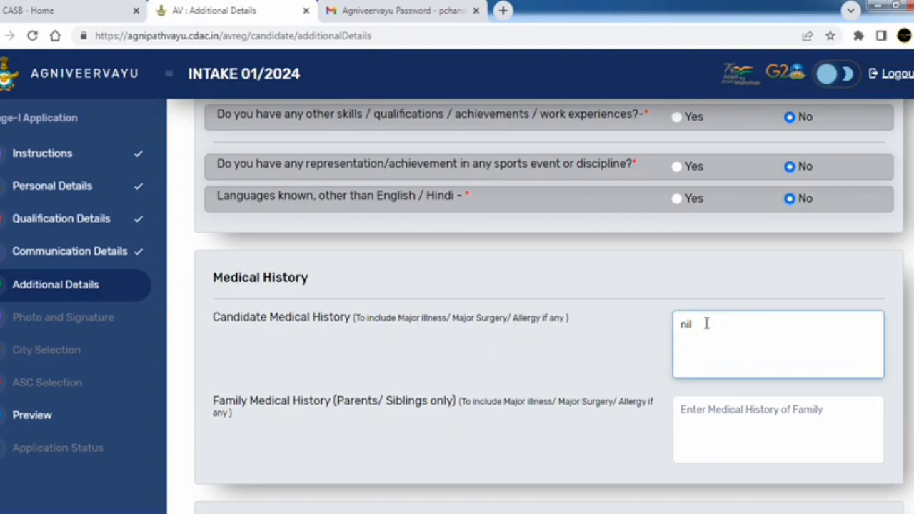
{"action": "left_click_drag", "start_coordinate": [706, 324], "coordinate": [672, 322]}
{"action": "left_click", "coordinate": [354, 407]}
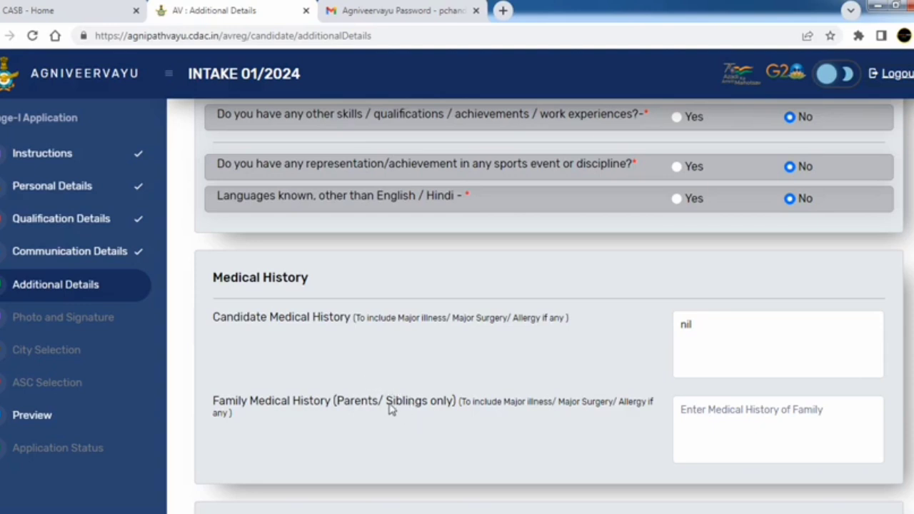
{"action": "left_click_drag", "start_coordinate": [387, 402], "coordinate": [447, 422]}
{"action": "left_click", "coordinate": [440, 426]}
{"action": "scroll", "coordinate": [639, 414], "scroll_direction": "down", "scroll_amount": 1}
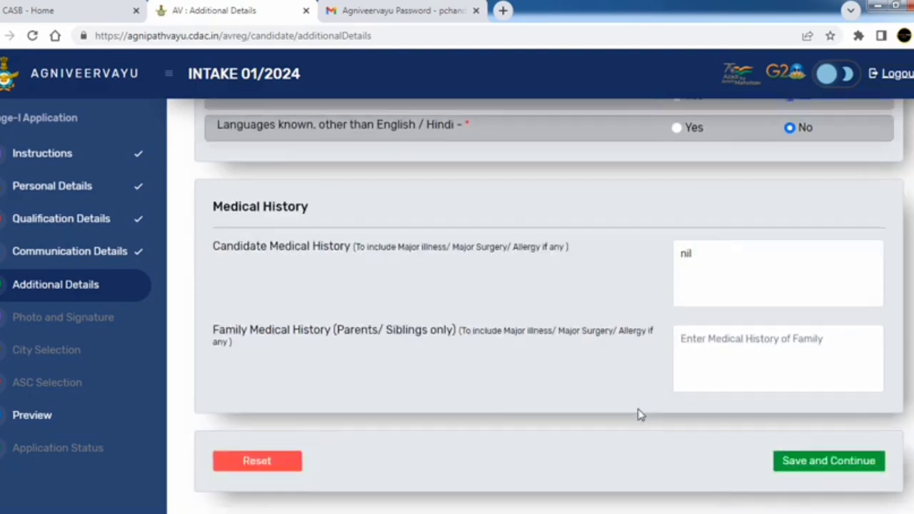
{"action": "left_click", "coordinate": [709, 347]}
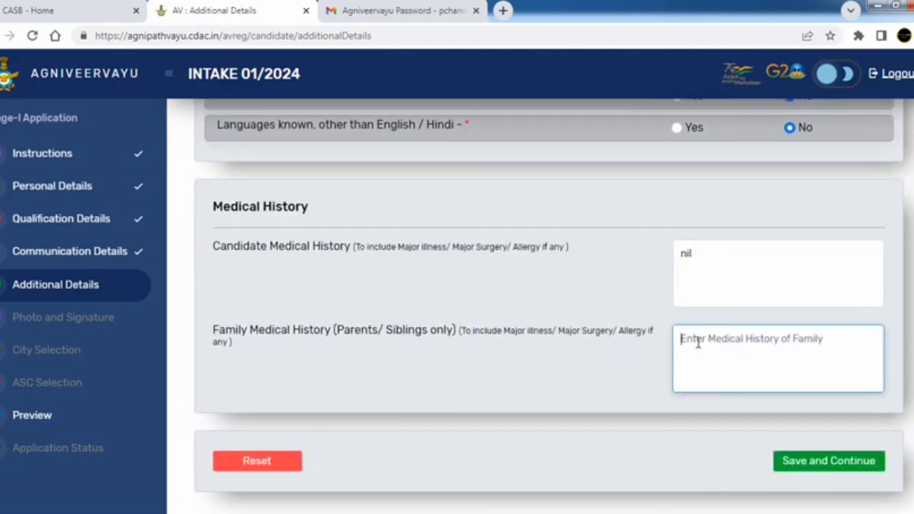
{"action": "type", "text": "no"}
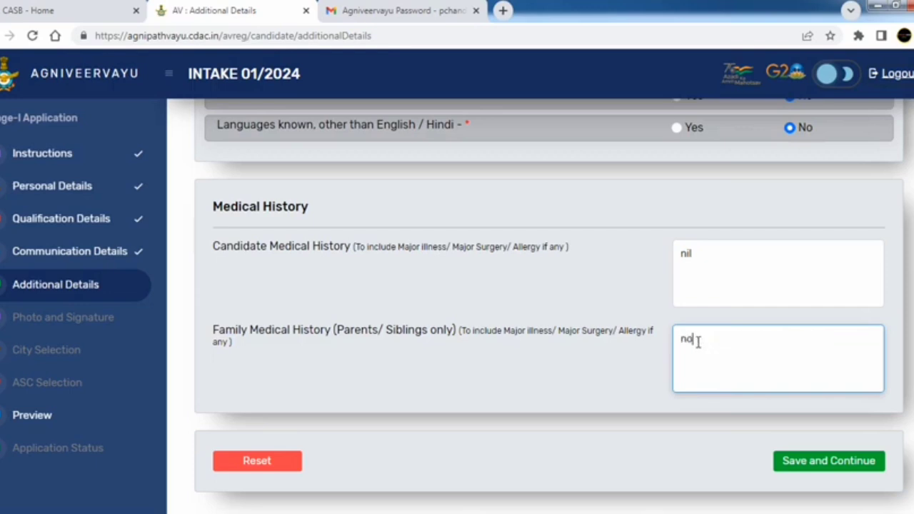
{"action": "left_click", "coordinate": [701, 251]}
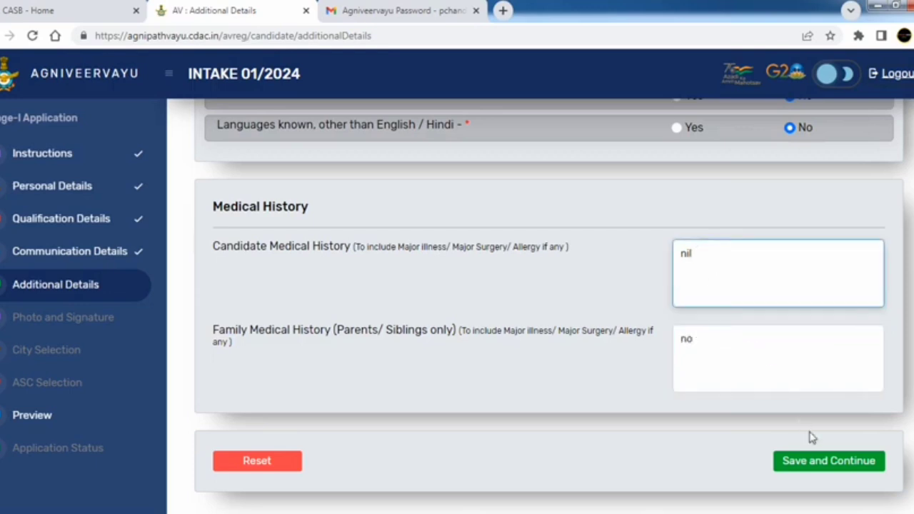
{"action": "left_click", "coordinate": [821, 470]}
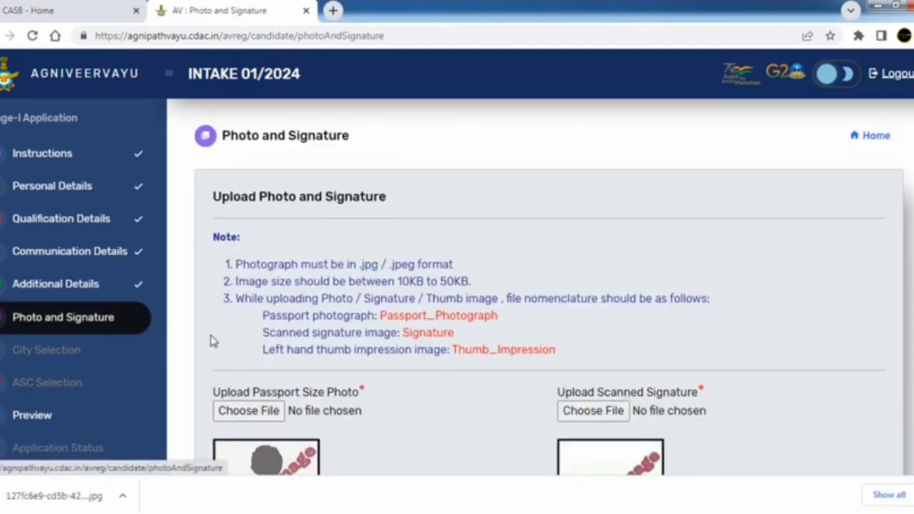
- Examine the format, size and naming rules for the photo, signature and thumb impression uploads, comparing the sample images with the passport photo in Paint
{"action": "scroll", "coordinate": [351, 336], "scroll_direction": "down", "scroll_amount": 1}
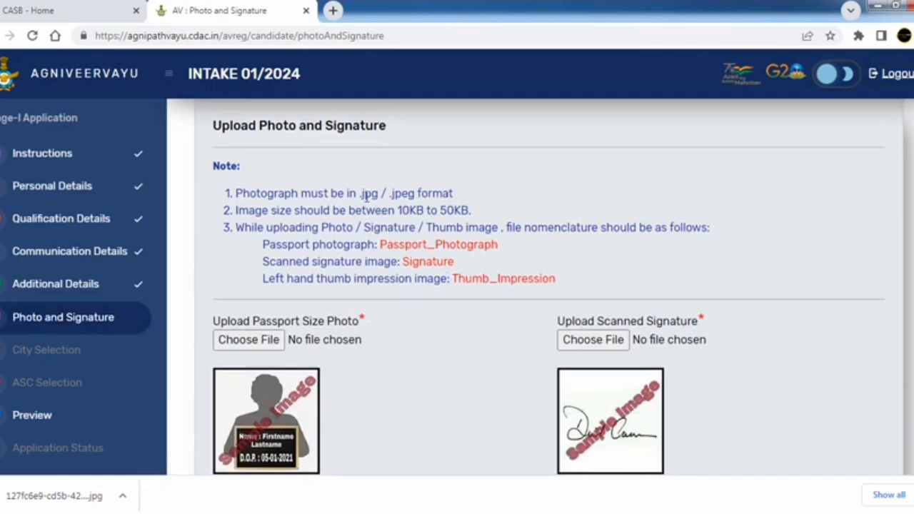
{"action": "left_click_drag", "start_coordinate": [365, 197], "coordinate": [454, 219]}
{"action": "scroll", "coordinate": [461, 261], "scroll_direction": "down", "scroll_amount": 2}
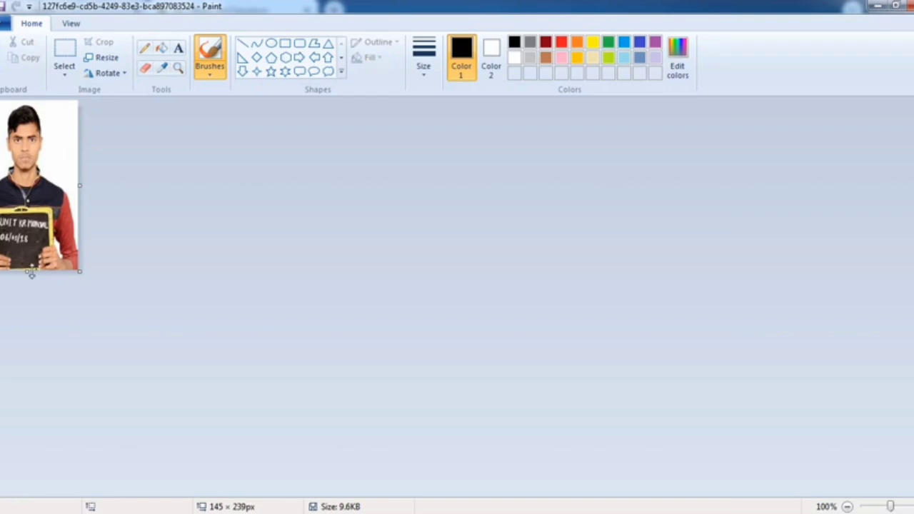
{"action": "left_click", "coordinate": [207, 513]}
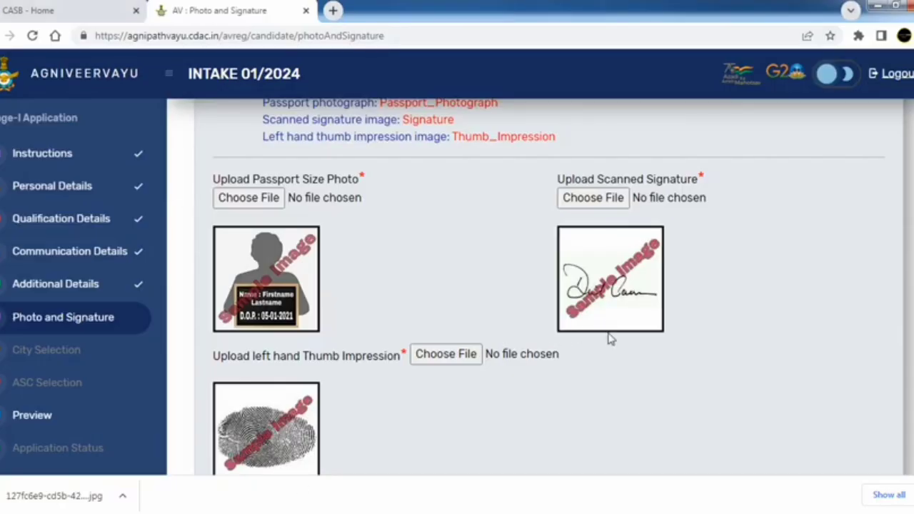
{"action": "scroll", "coordinate": [577, 338], "scroll_direction": "down", "scroll_amount": 2}
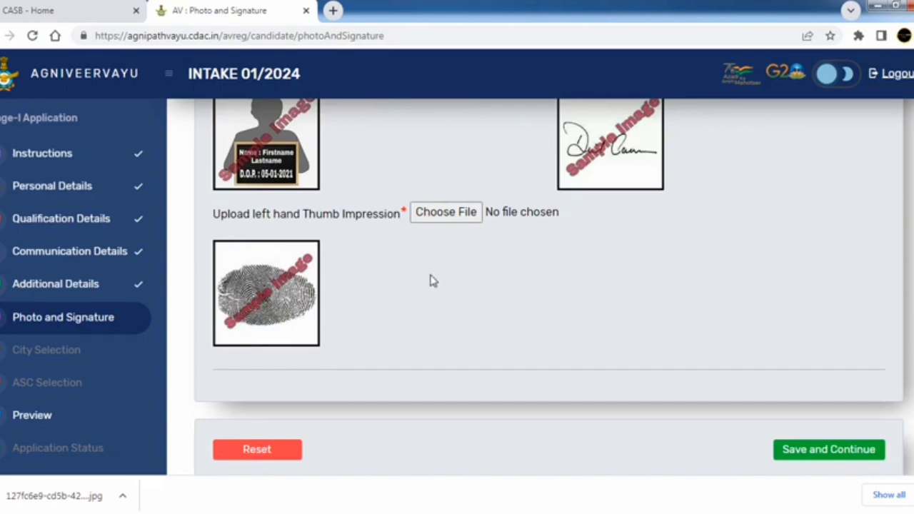
{"action": "scroll", "coordinate": [411, 288], "scroll_direction": "up", "scroll_amount": 2}
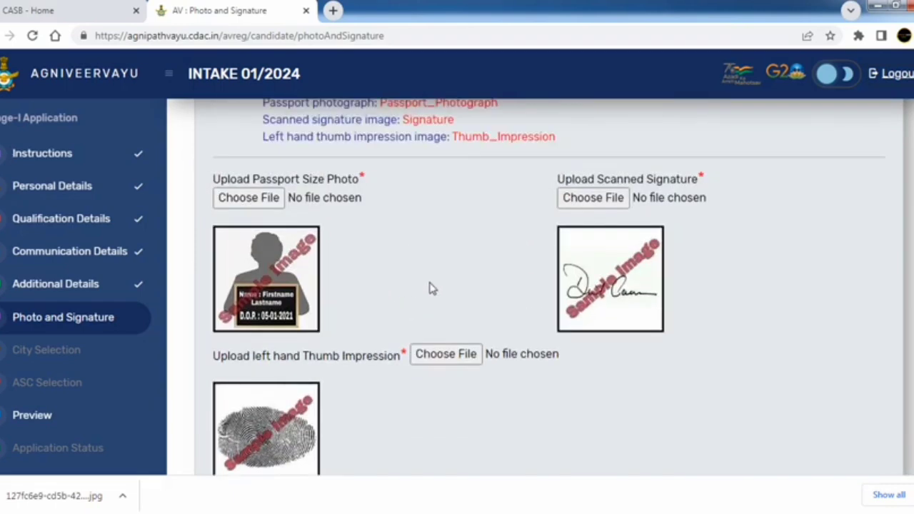
{"action": "scroll", "coordinate": [431, 293], "scroll_direction": "down", "scroll_amount": 3}
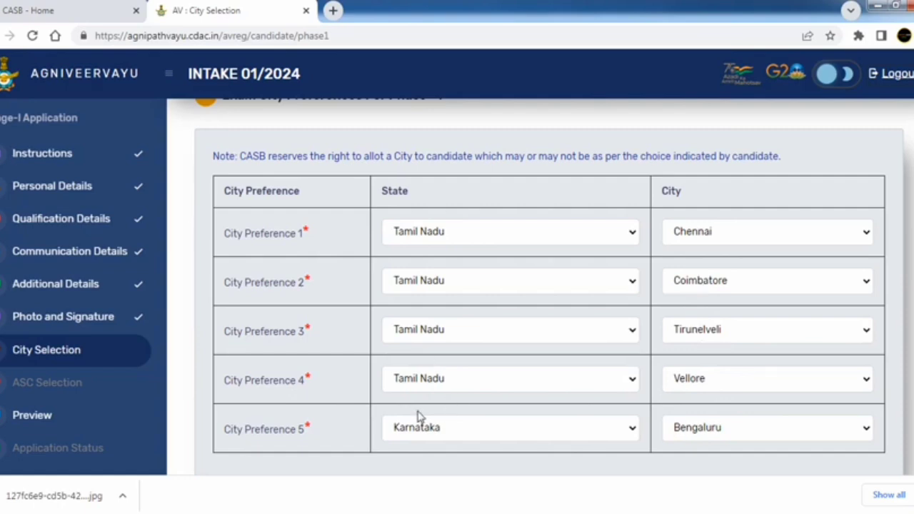
- Keep Karnataka and Bengaluru as City Preference 5, and save and continue to the ASC selection
{"action": "scroll", "coordinate": [429, 407], "scroll_direction": "down", "scroll_amount": 1}
{"action": "left_click", "coordinate": [442, 363]}
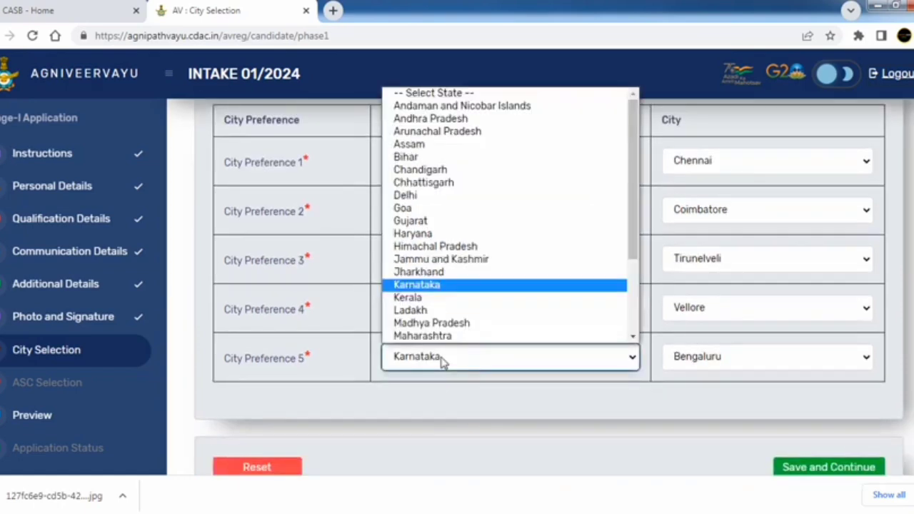
{"action": "left_click", "coordinate": [431, 284]}
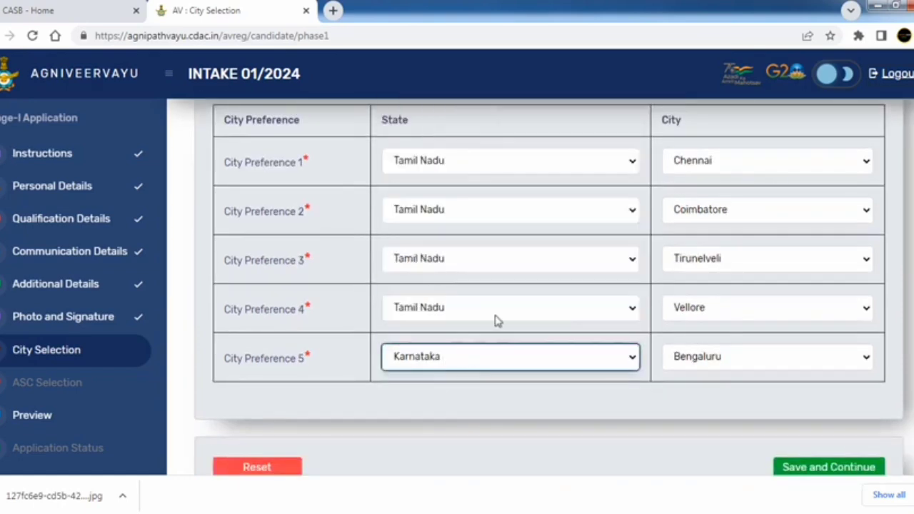
{"action": "left_click", "coordinate": [712, 366]}
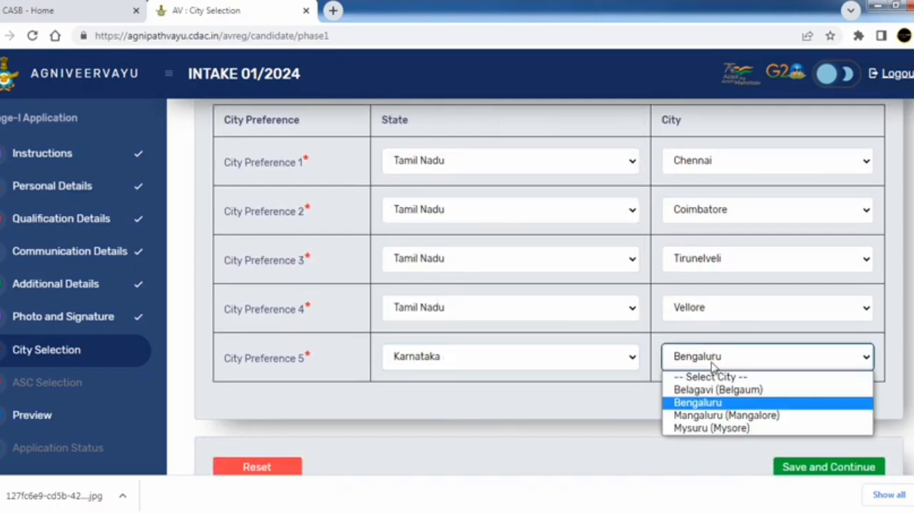
{"action": "left_click", "coordinate": [712, 365]}
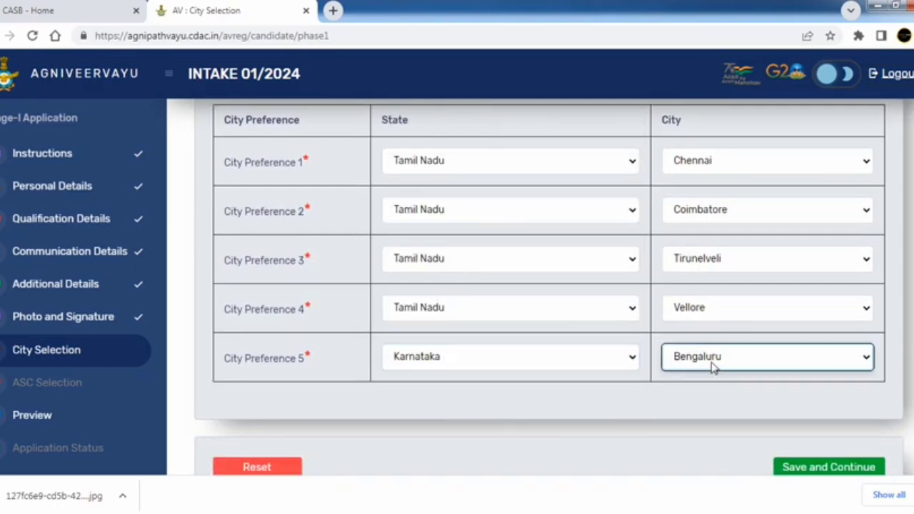
{"action": "left_click", "coordinate": [827, 471]}
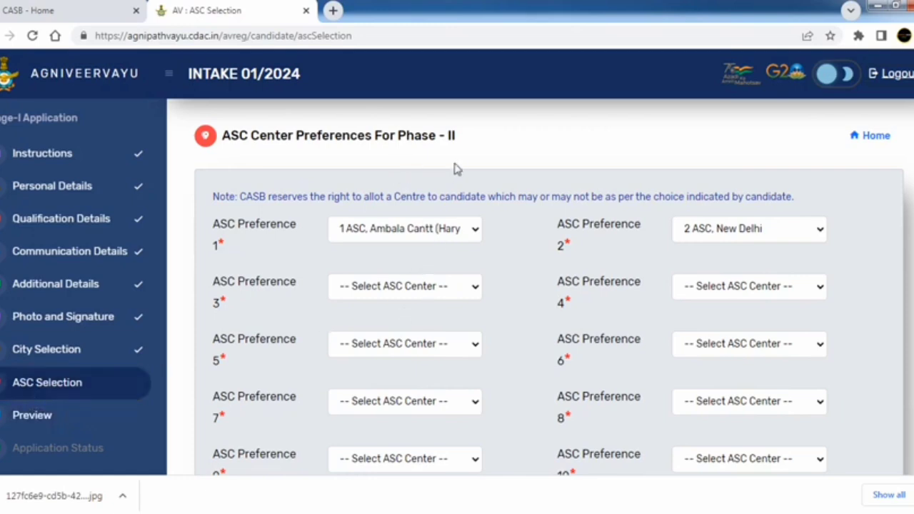
- Try 2 ASC, New Delhi as ASC Preference 1 and look over the twelve preference fields
{"action": "left_click_drag", "start_coordinate": [462, 141], "coordinate": [398, 161]}
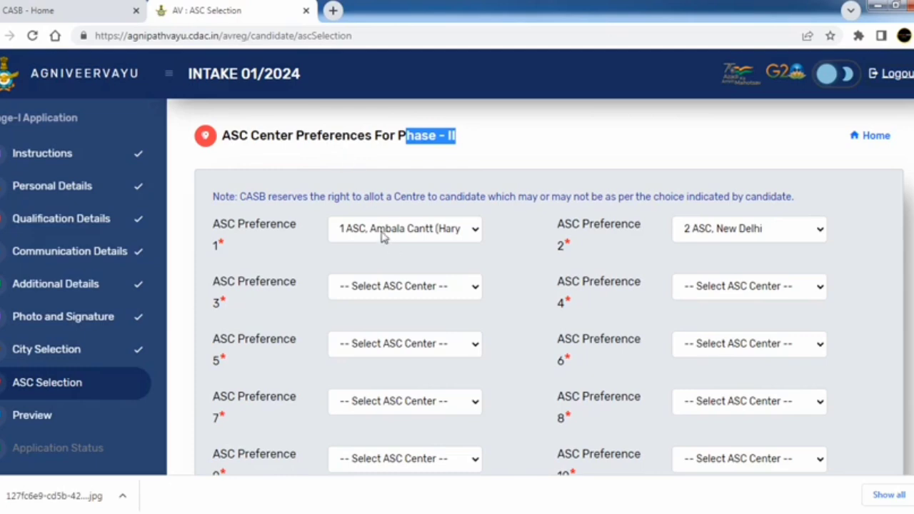
{"action": "scroll", "coordinate": [386, 239], "scroll_direction": "down", "scroll_amount": 3}
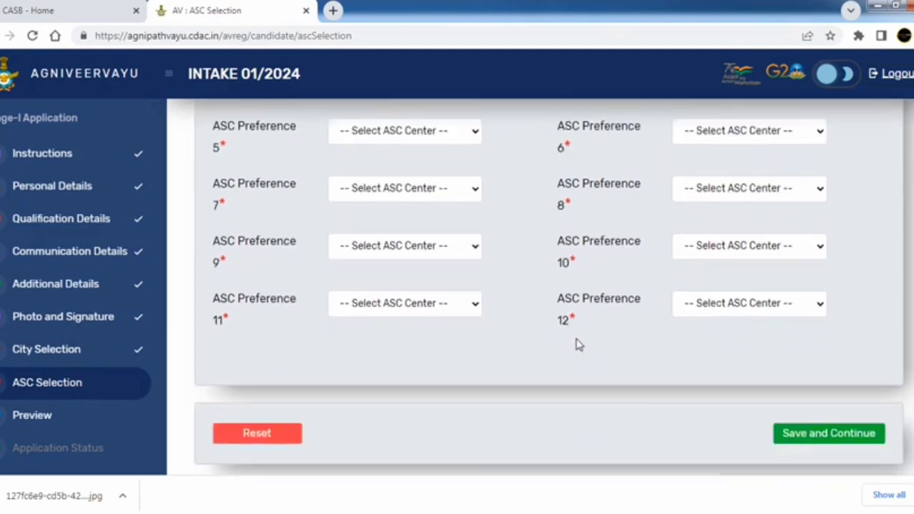
{"action": "scroll", "coordinate": [564, 343], "scroll_direction": "up", "scroll_amount": 4}
{"action": "left_click", "coordinate": [391, 230]}
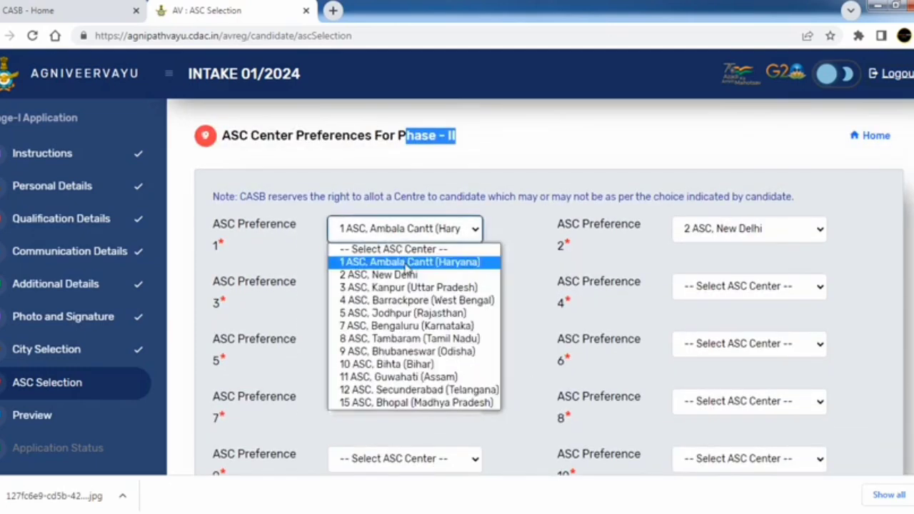
{"action": "left_click", "coordinate": [404, 275]}
{"action": "scroll", "coordinate": [670, 291], "scroll_direction": "down", "scroll_amount": 1}
{"action": "scroll", "coordinate": [671, 314], "scroll_direction": "down", "scroll_amount": 1}
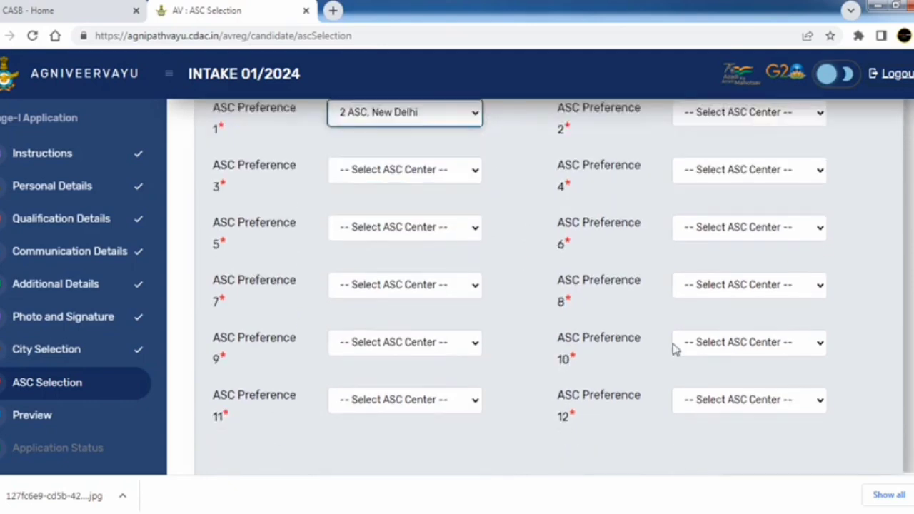
{"action": "scroll", "coordinate": [674, 347], "scroll_direction": "up", "scroll_amount": 2}
- Set ASC Preference 1 to 8 ASC, Tambaram (Tamil Nadu) and ASC Preference 2 to 7 ASC, Bengaluru (Karnataka)
{"action": "left_click", "coordinate": [421, 228]}
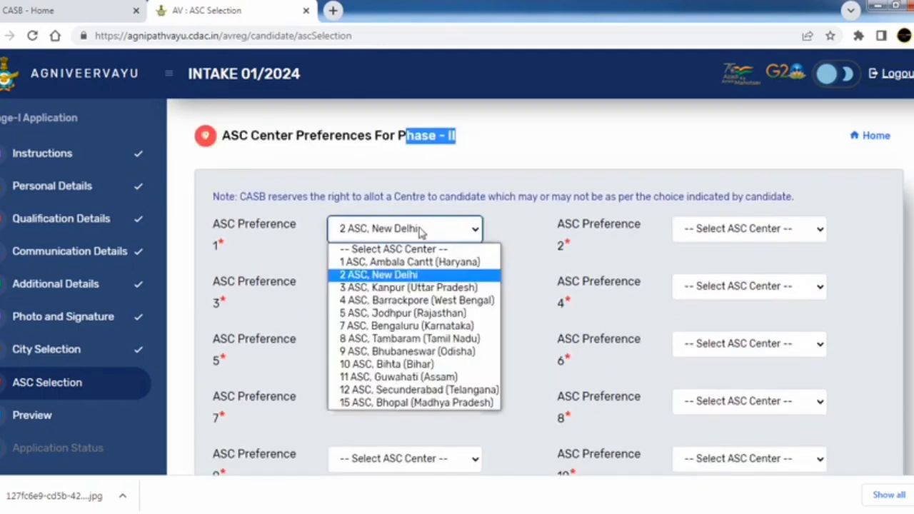
{"action": "left_click", "coordinate": [399, 340]}
{"action": "left_click", "coordinate": [749, 229]}
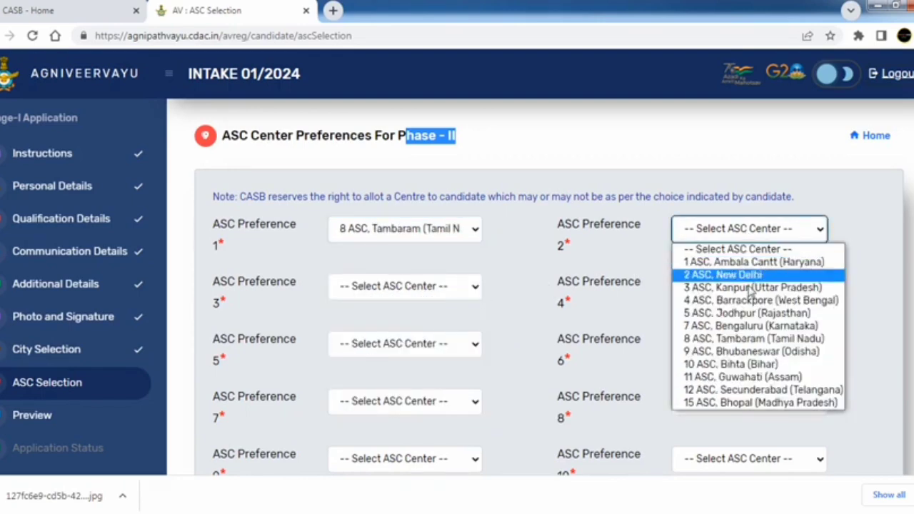
{"action": "left_click", "coordinate": [750, 327]}
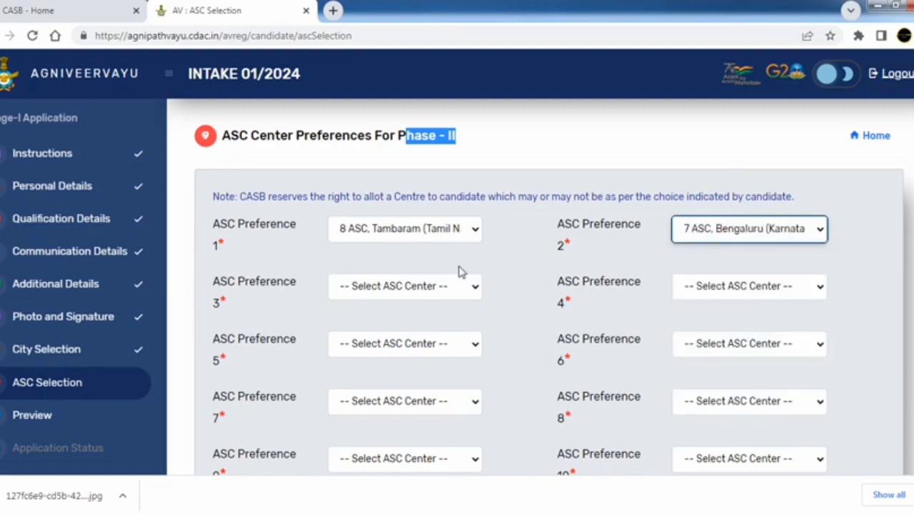
- Complete and save ASC Preferences 3 to 12, and fill in the place on the draft preview to continue to payment
{"action": "scroll", "coordinate": [542, 277], "scroll_direction": "down", "scroll_amount": 2}
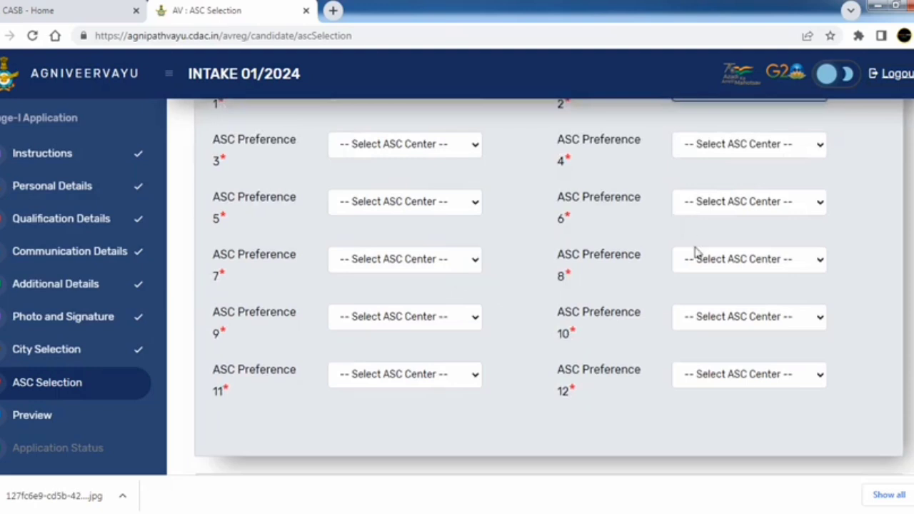
{"action": "scroll", "coordinate": [634, 259], "scroll_direction": "down", "scroll_amount": 1}
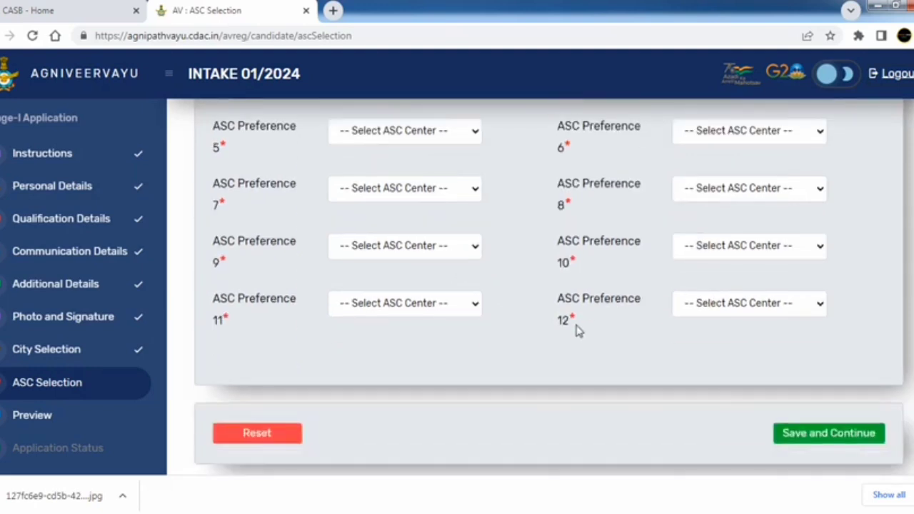
{"action": "left_click_drag", "start_coordinate": [577, 327], "coordinate": [558, 299]}
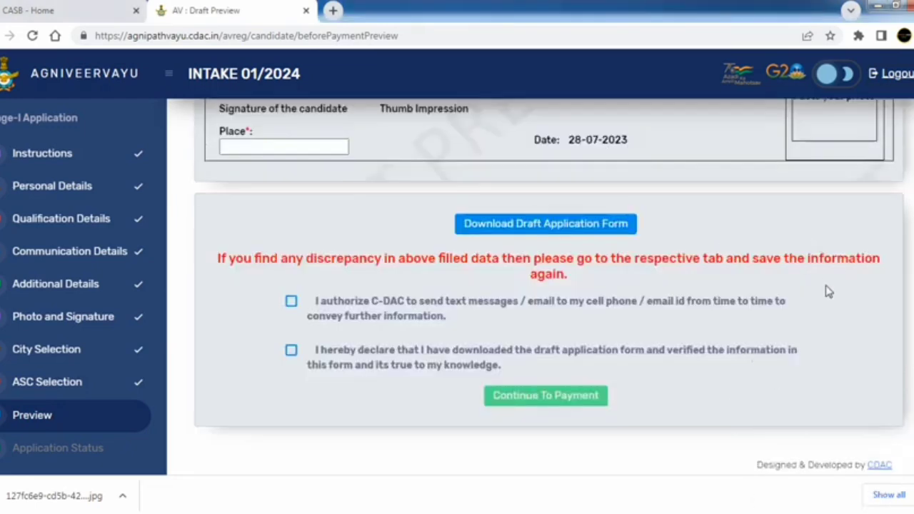
{"action": "left_click", "coordinate": [264, 147]}
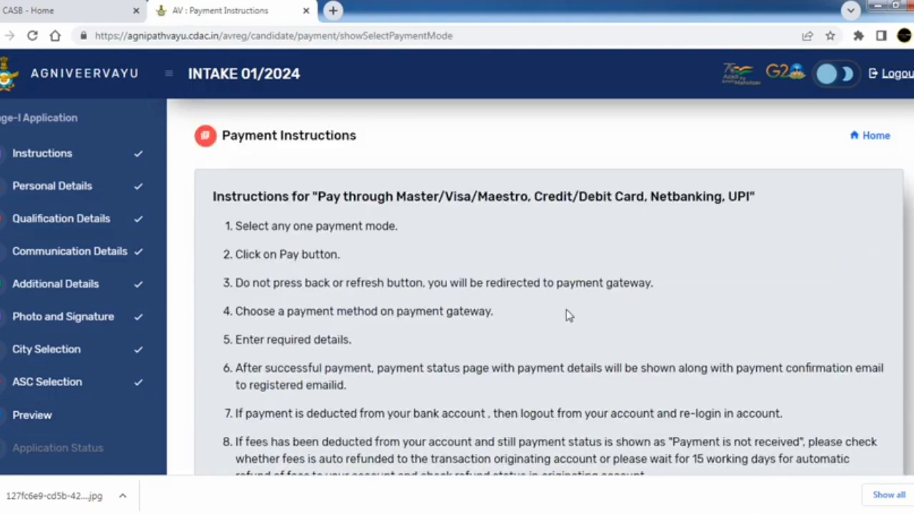
- Go through the payment instructions, select Payment Gateway 2 with Credit/Debit Card, Netbanking and UPI, and proceed to pay
{"action": "scroll", "coordinate": [567, 315], "scroll_direction": "down", "scroll_amount": 4}
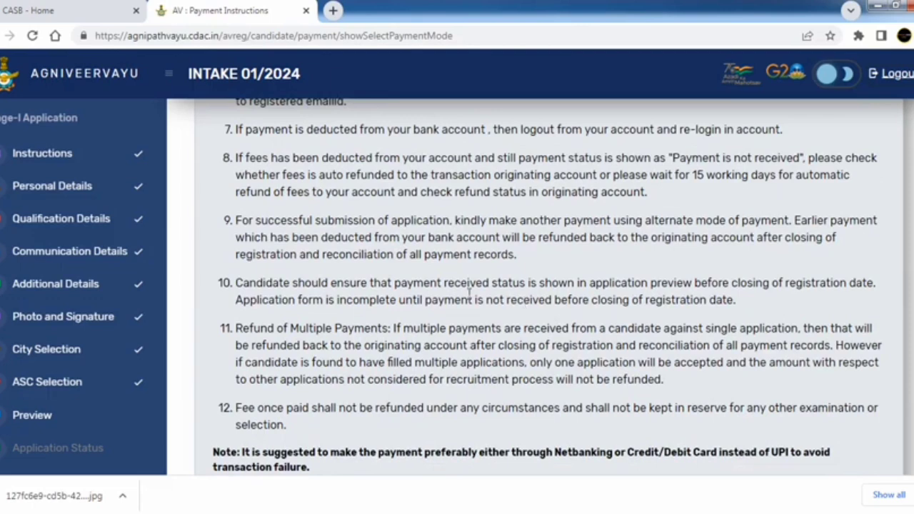
{"action": "scroll", "coordinate": [469, 293], "scroll_direction": "down", "scroll_amount": 2}
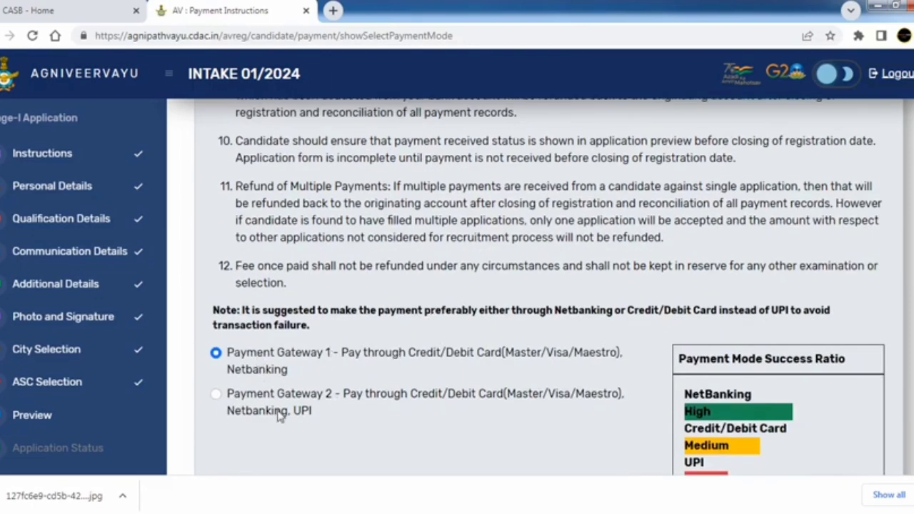
{"action": "scroll", "coordinate": [259, 364], "scroll_direction": "down", "scroll_amount": 1}
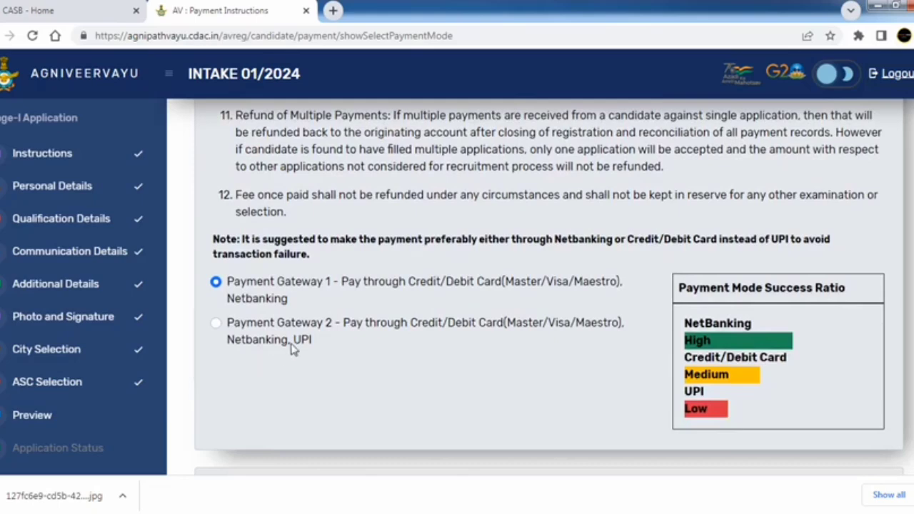
{"action": "scroll", "coordinate": [564, 420], "scroll_direction": "down", "scroll_amount": 1}
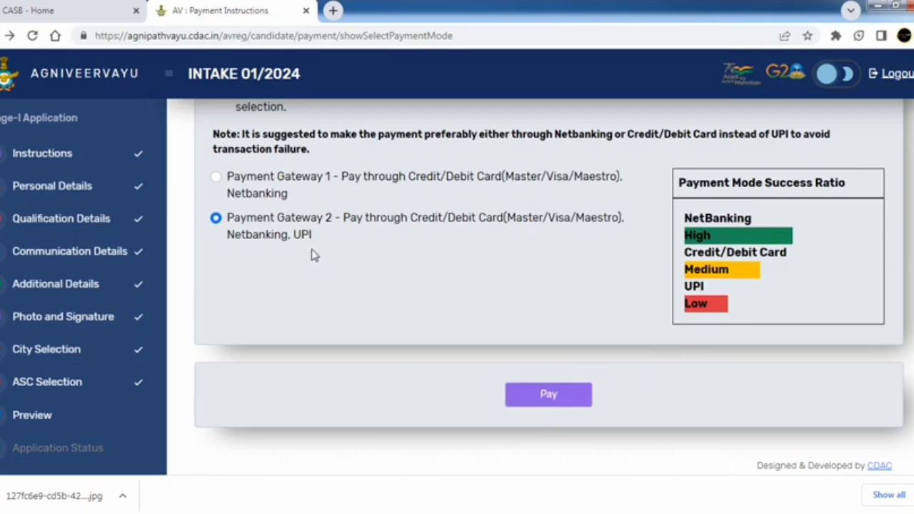
{"action": "left_click", "coordinate": [551, 394]}
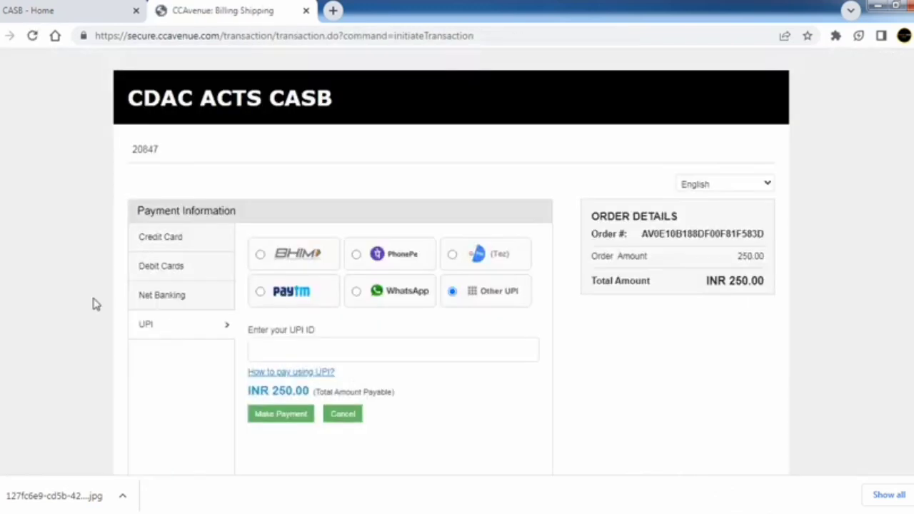